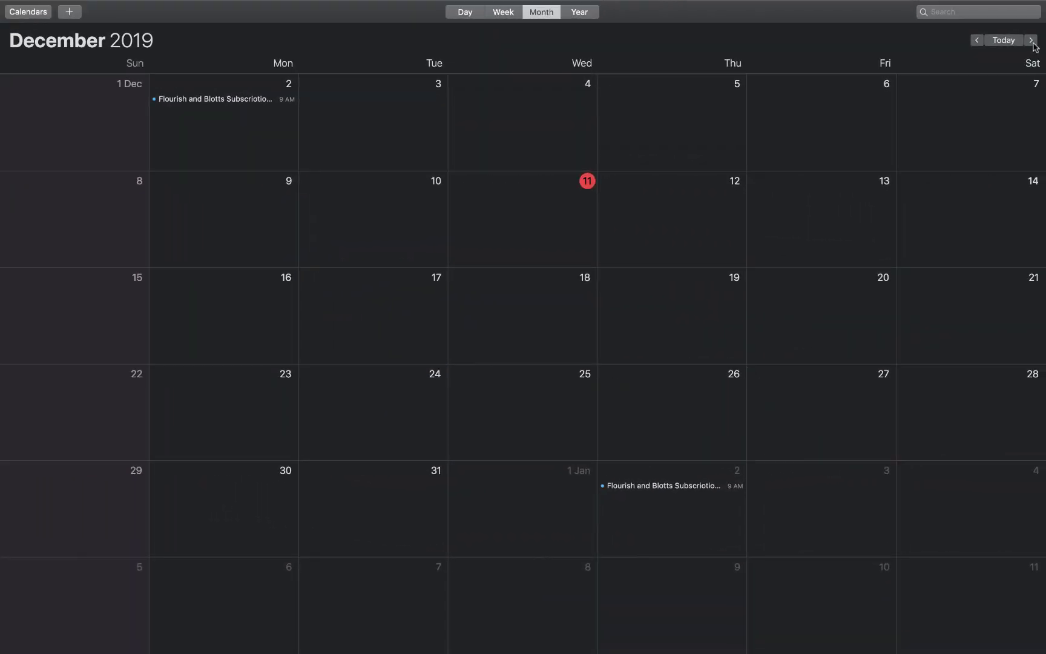
Step: Advance the Calendar month view from December 2019 to January 2020
click(1031, 40)
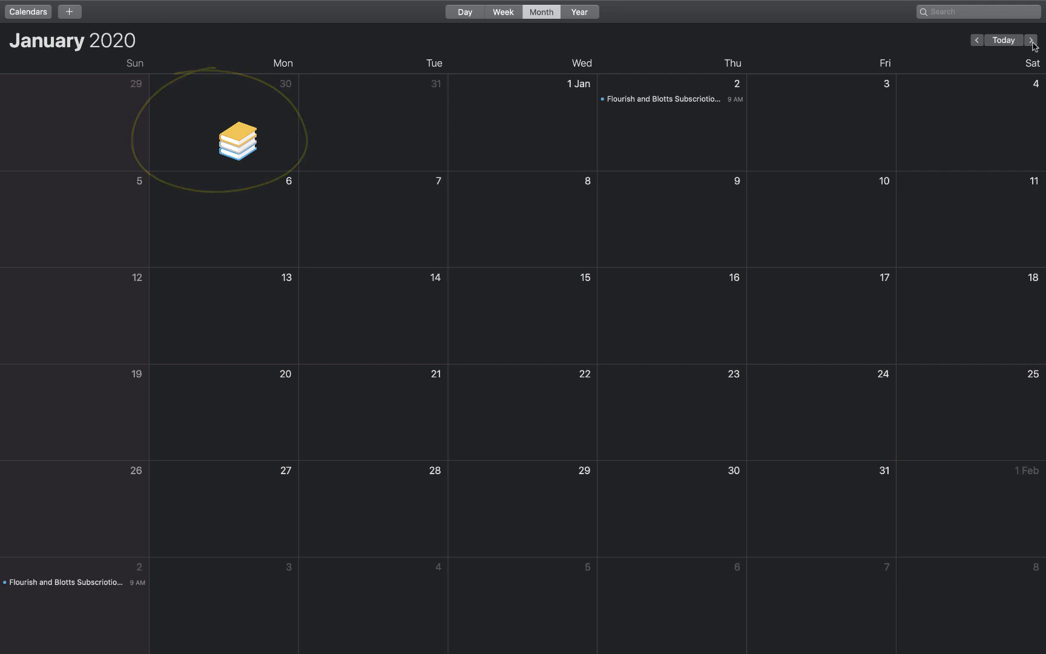
Step: Move Calendar to February 2020, then open Chargebee's new plan form under Product Catalog > Plans
click(1030, 40)
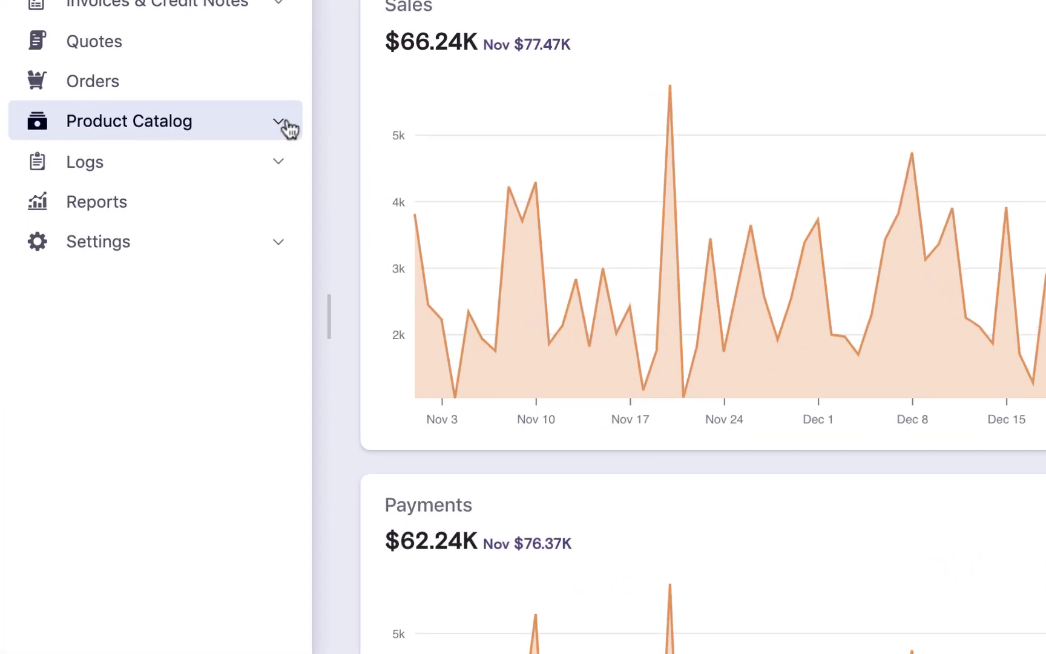
click(147, 225)
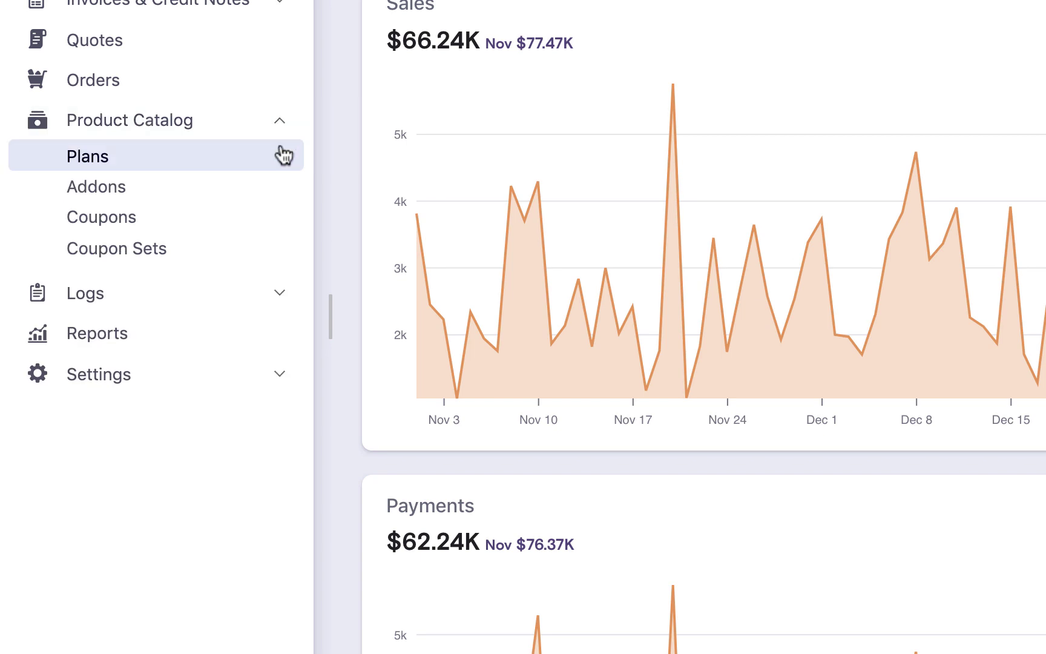
click(282, 155)
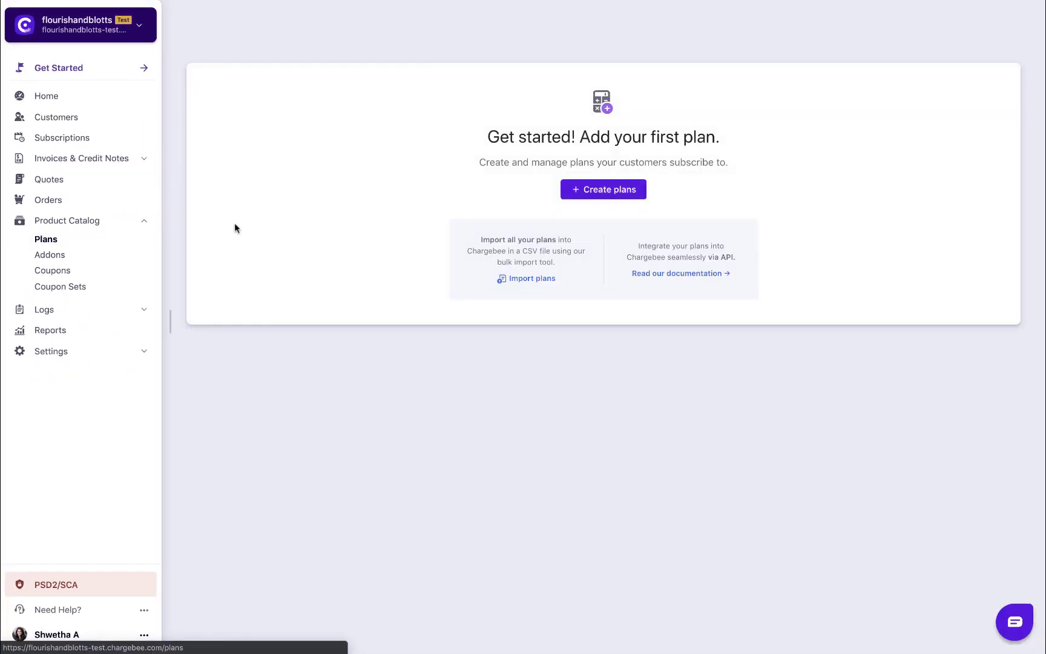
click(583, 191)
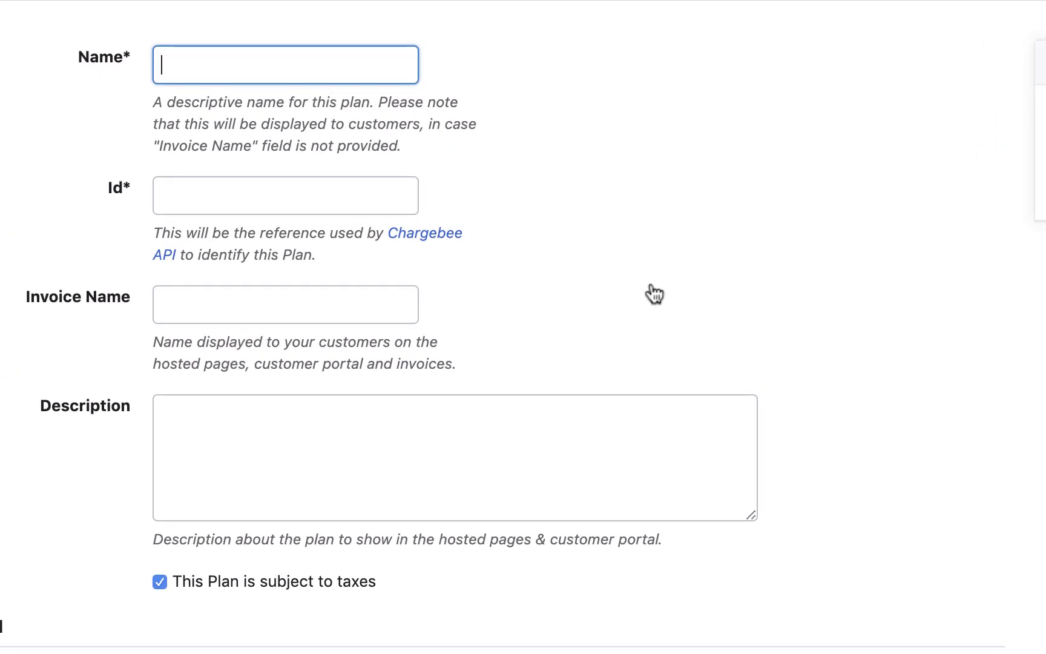
Step: Name the plan 'Library Per Unit Model', set invoice name 'Flourish and Blotts - Monthly', begin description 'This plan has 1 free'
text(Library Per Unit Model)
click(351, 200)
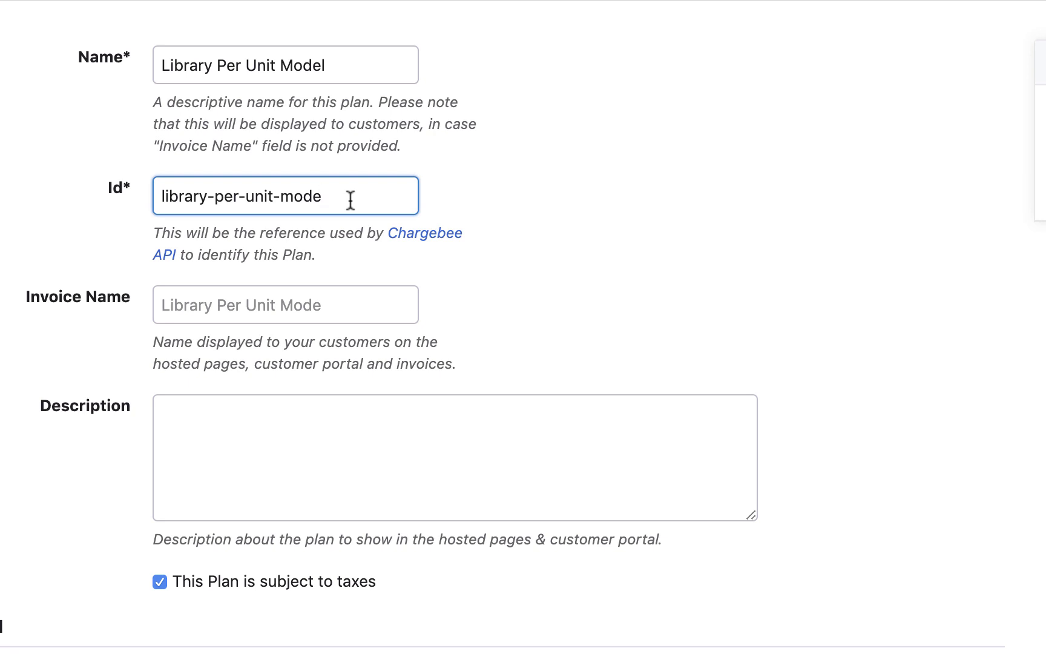
click(315, 297)
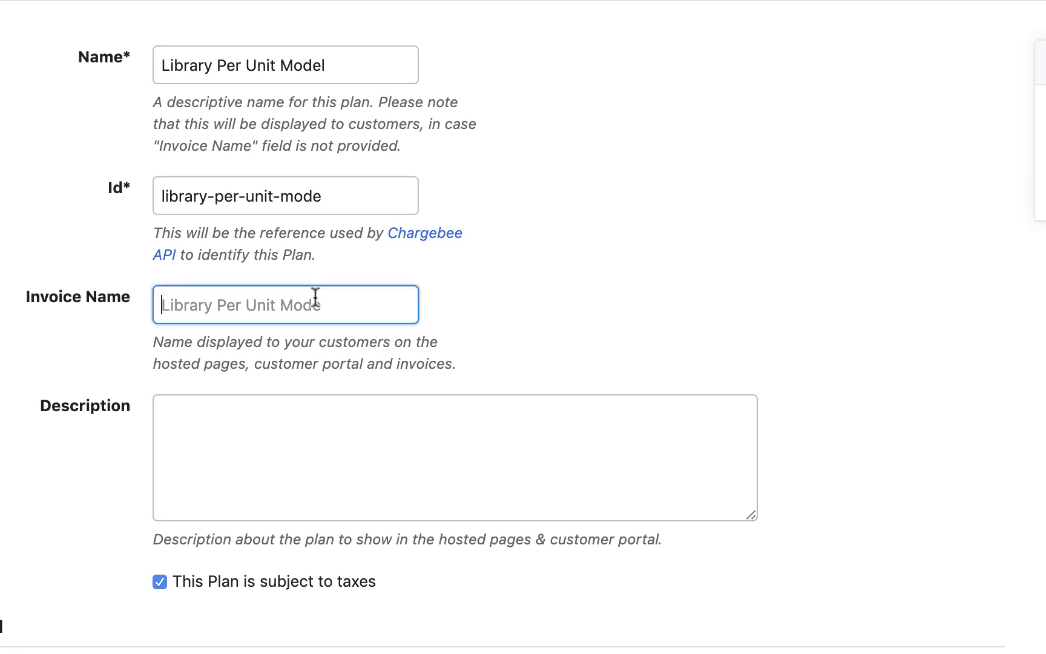
text(Flo)
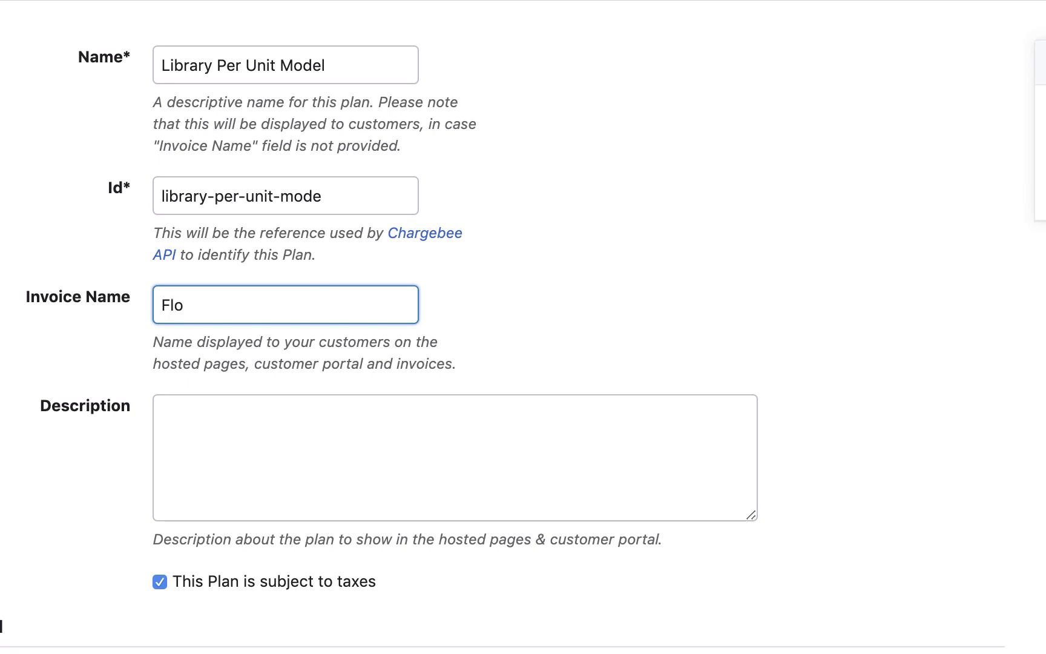
text(urish and Blotts - Monthly)
click(319, 421)
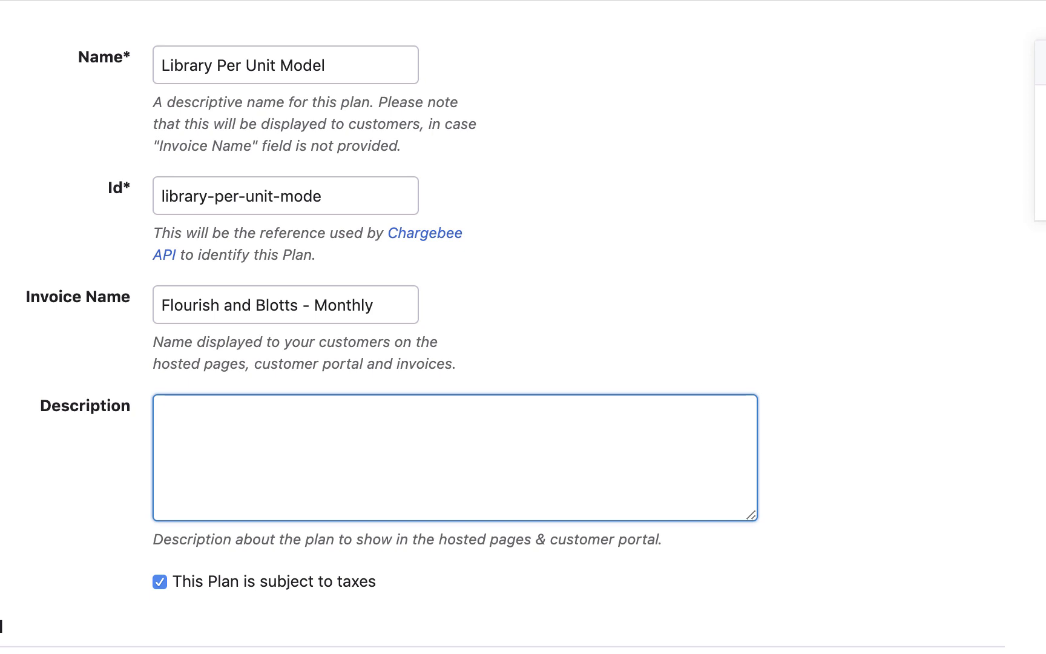
text(This plan has)
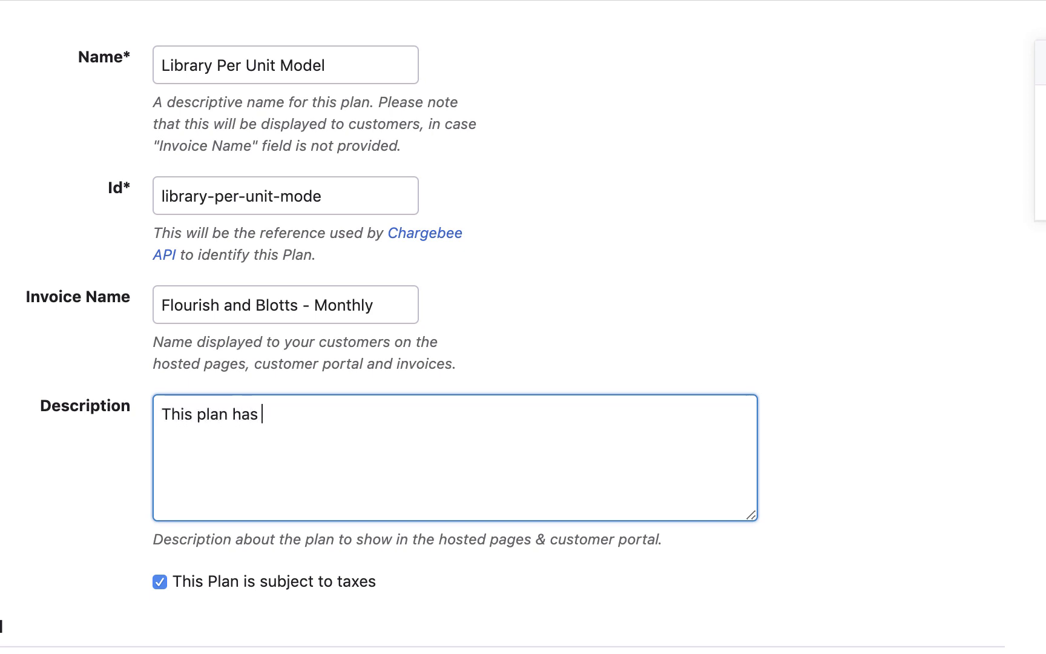
text( 1 free)
Step: Finish the description as 'This plan has 1 free unit every month.' and keep the plan taxable
text(unit every month.)
scroll(300, 416, down, 3)
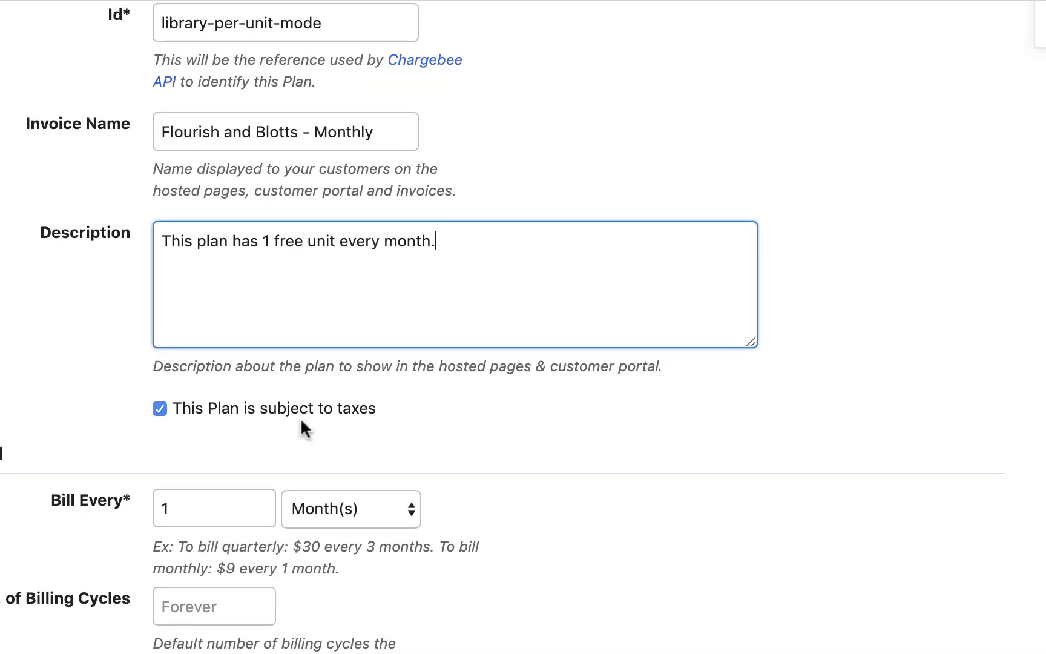
click(162, 407)
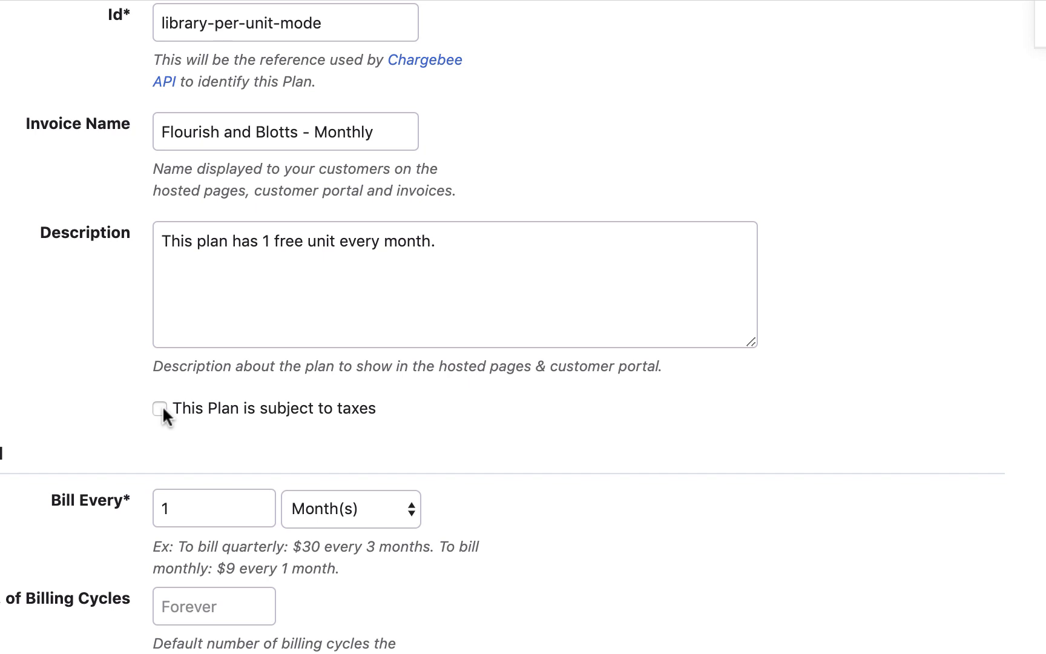
click(161, 408)
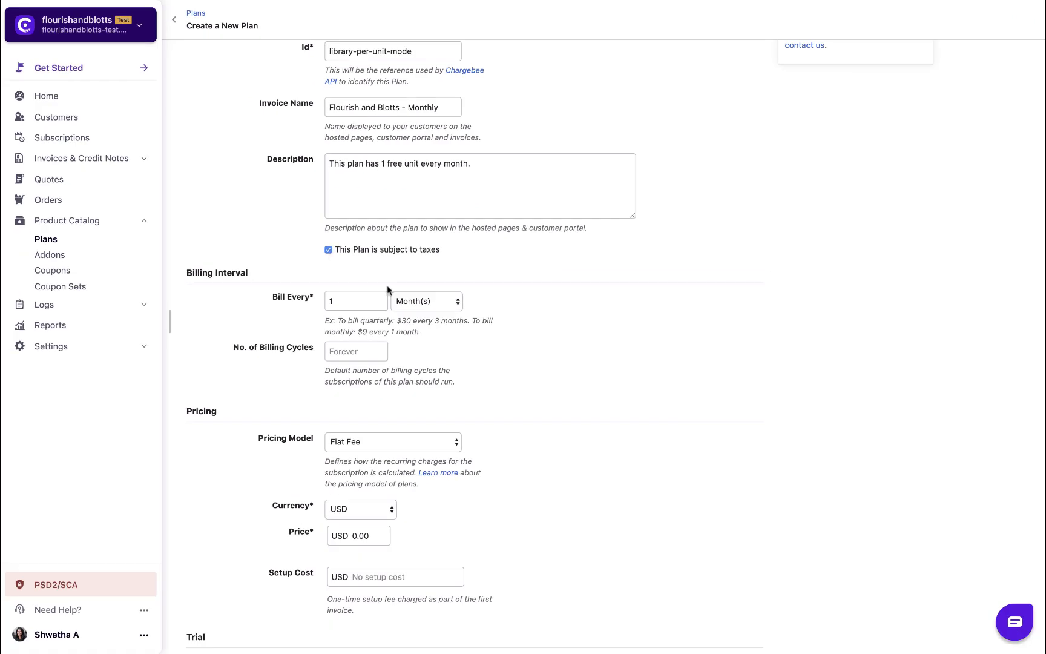
Step: Bill the plan every 1 Month(s) for 12 billing cycles
click(412, 298)
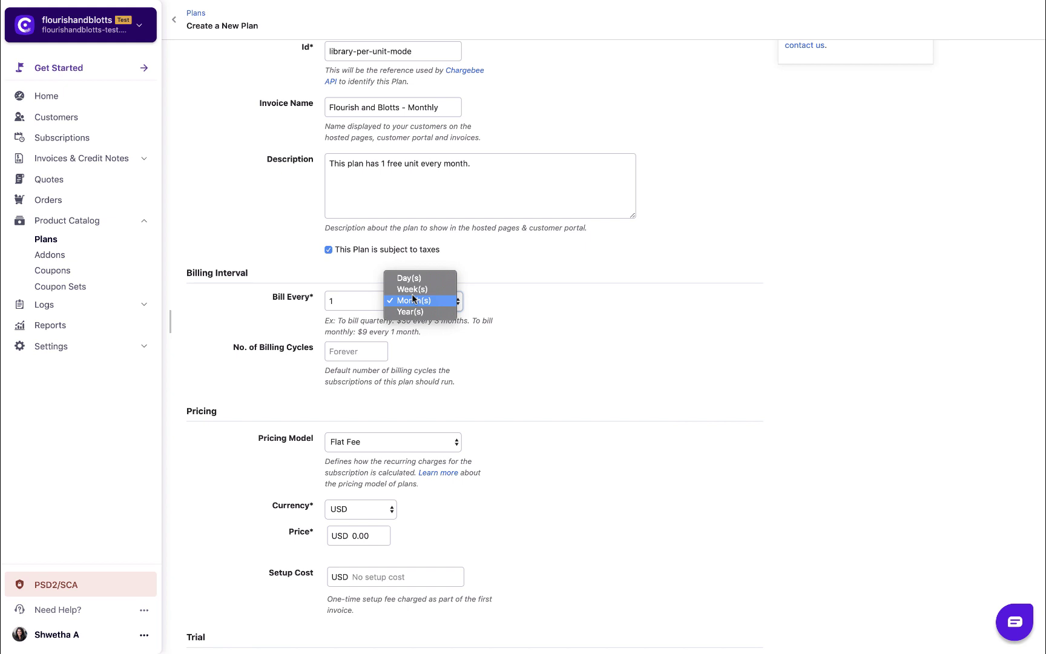
click(412, 299)
click(364, 351)
text(12)
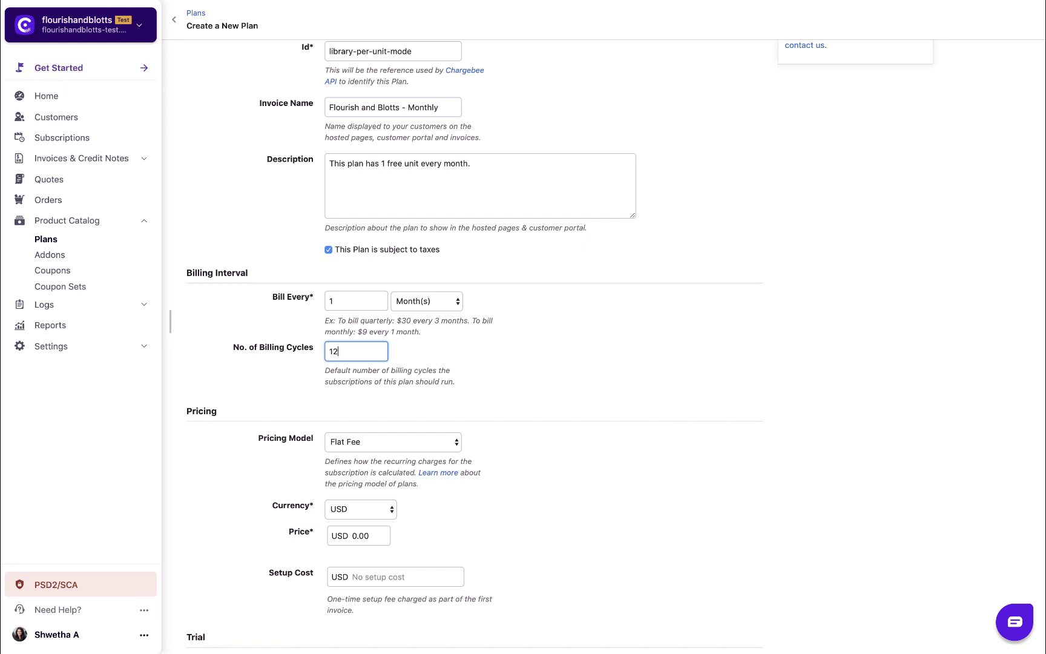
scroll(616, 346, down, 3)
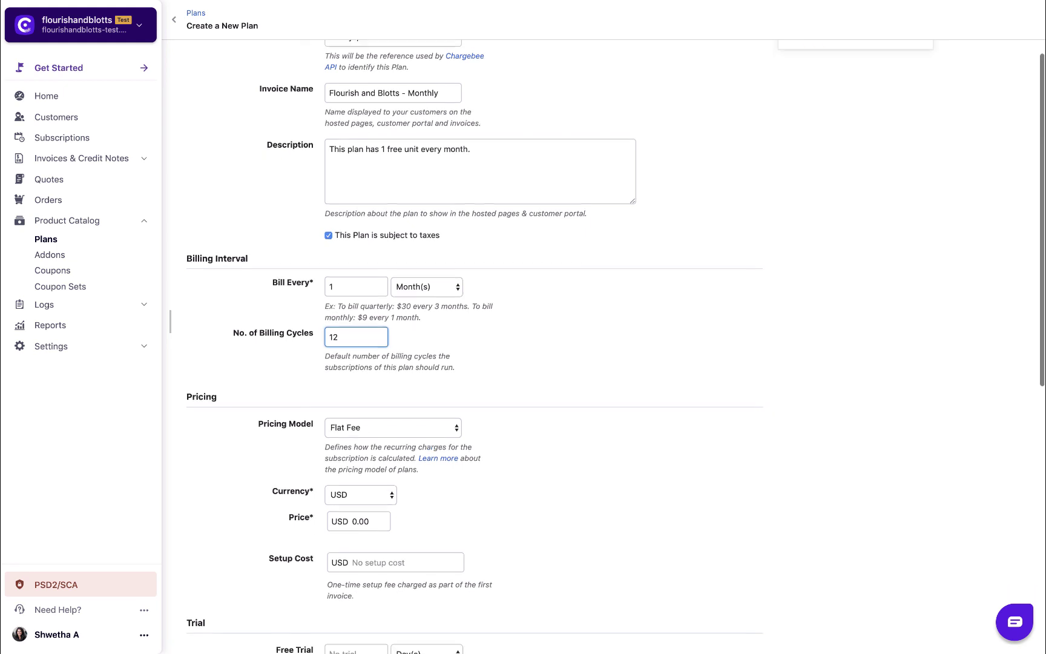
scroll(450, 285, down, 2)
Step: Set Per Unit pricing in USD at 5 per unit with a free quantity of 1
click(383, 287)
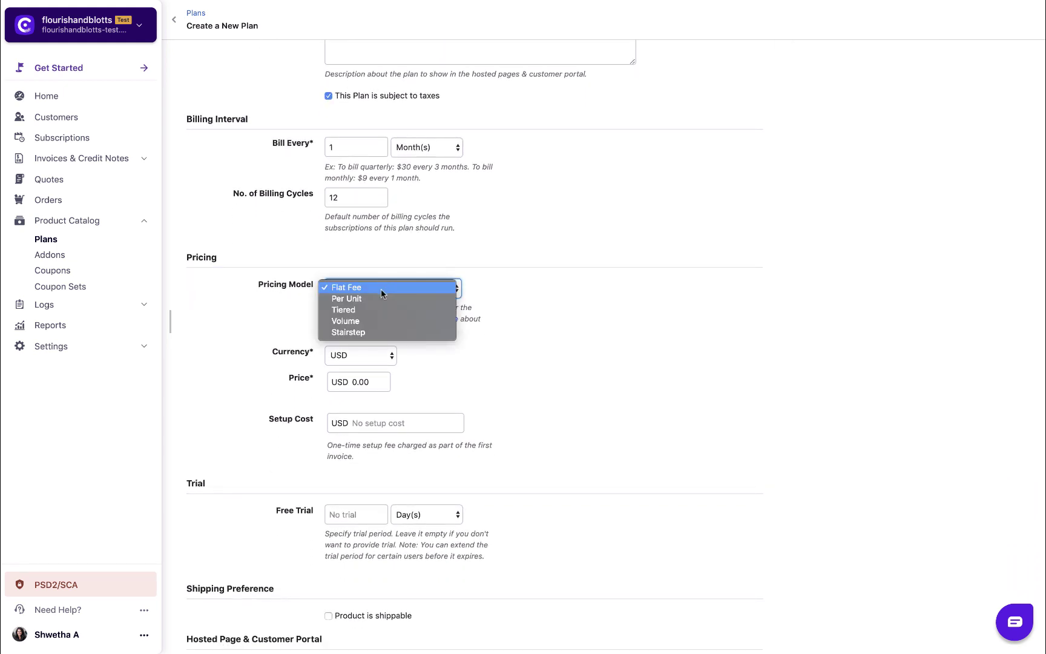
click(381, 297)
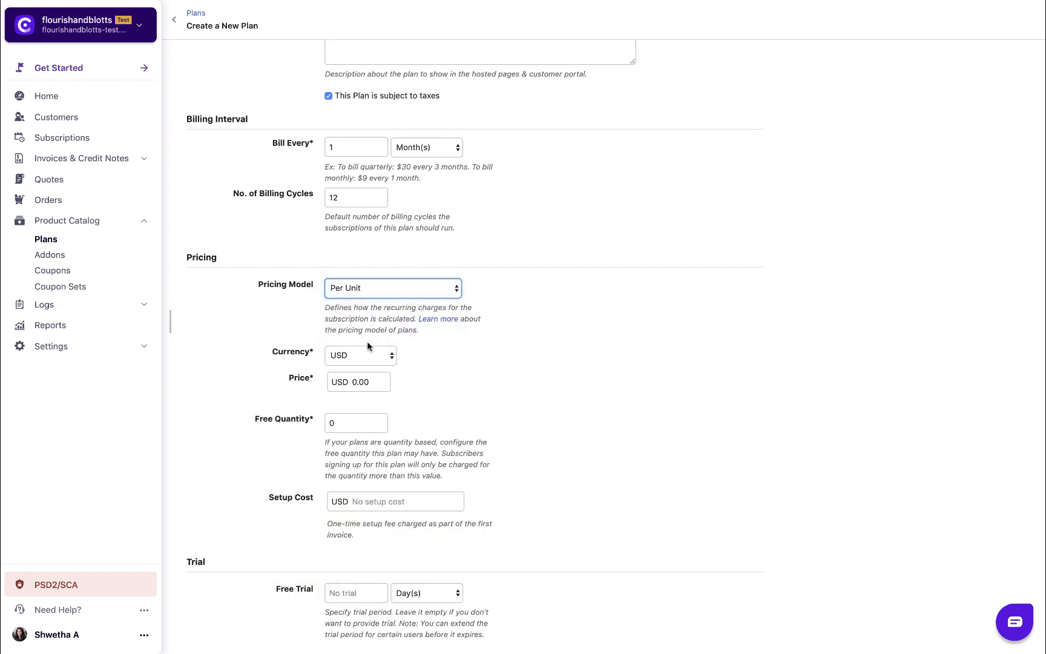
click(368, 356)
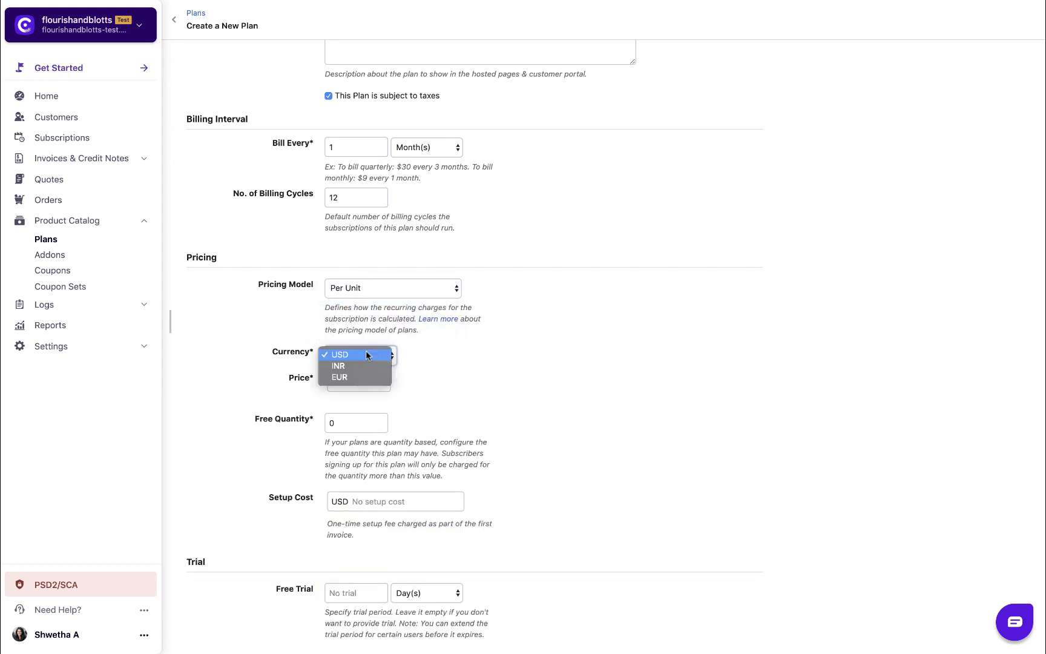
click(367, 355)
click(369, 381)
text(5)
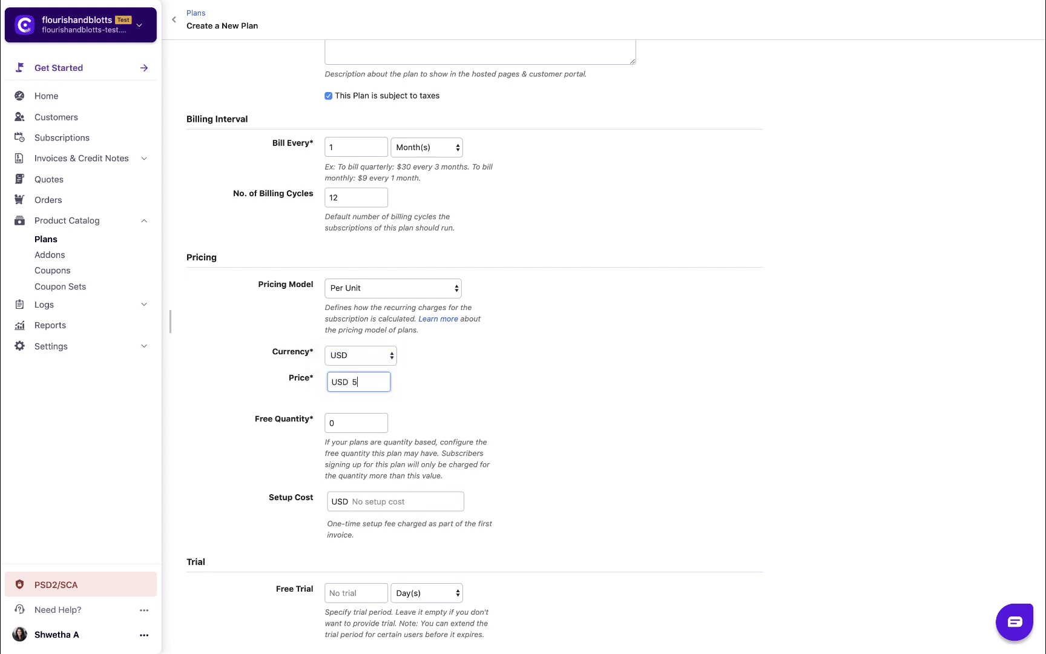
click(351, 421)
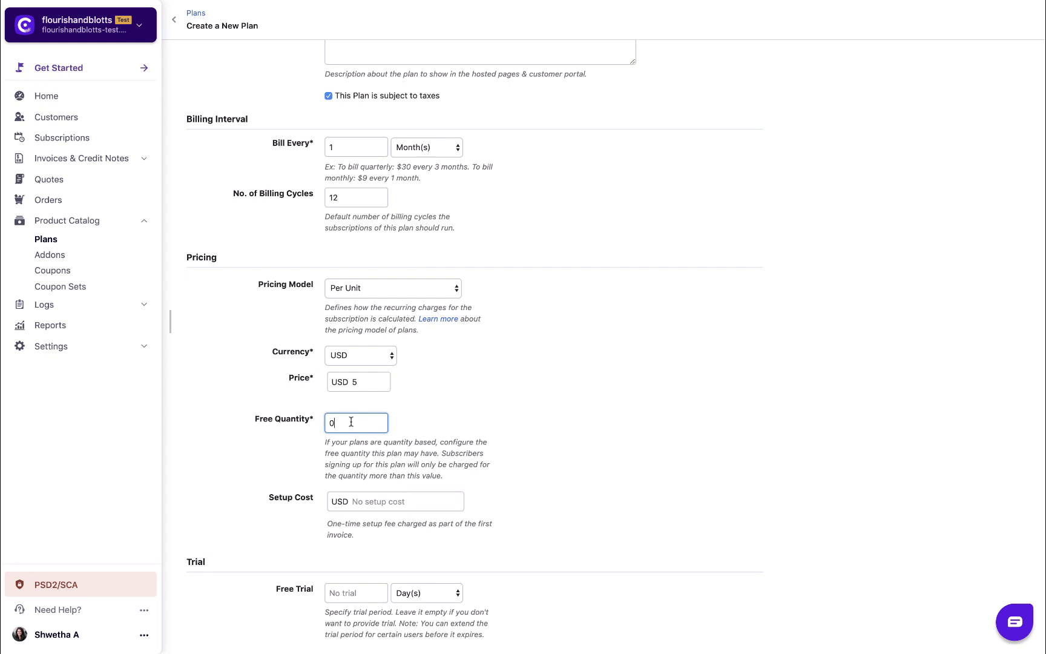
key(BackSpace)
text(1)
Step: Enter a one-time Setup Cost of 2 USD for the plan
scroll(478, 364, down, 1)
scroll(478, 363, down, 1)
click(354, 469)
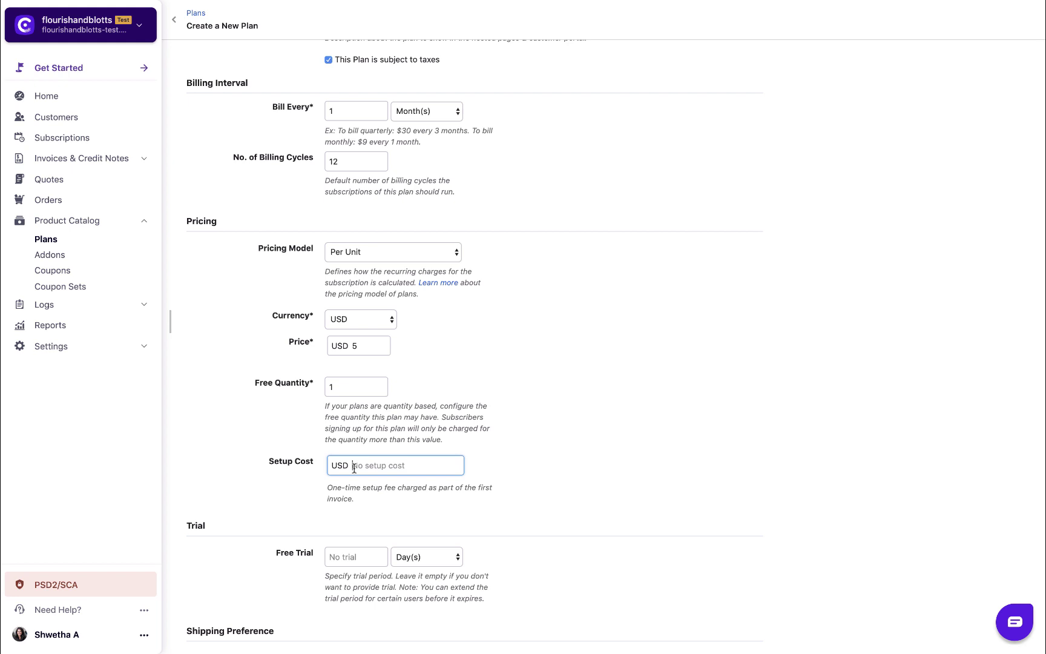
text(2)
scroll(478, 363, down, 4)
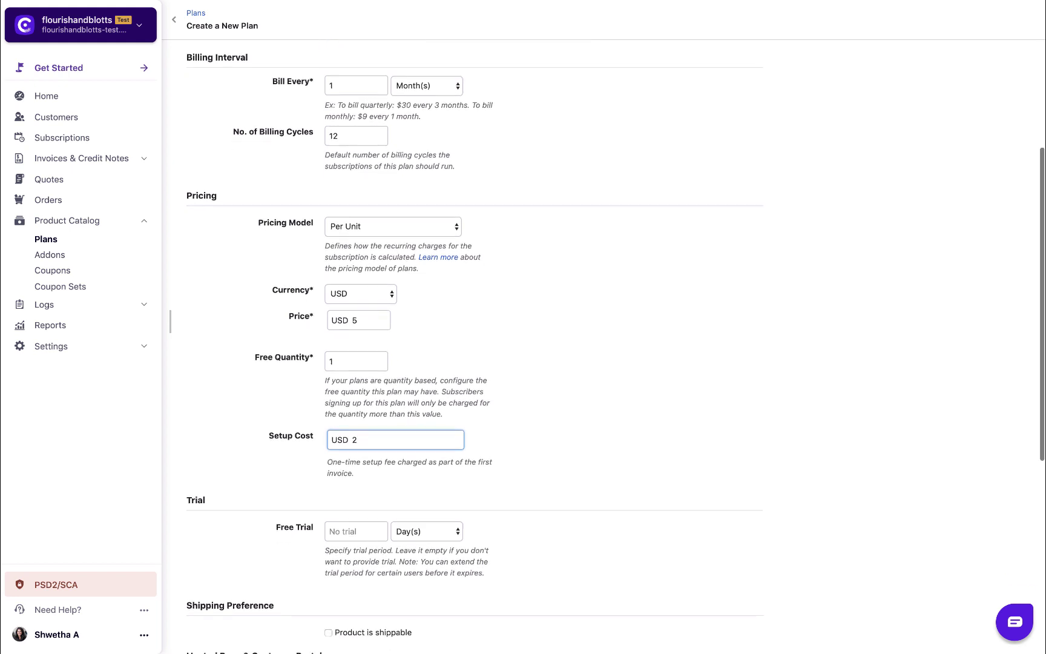
scroll(478, 363, down, 3)
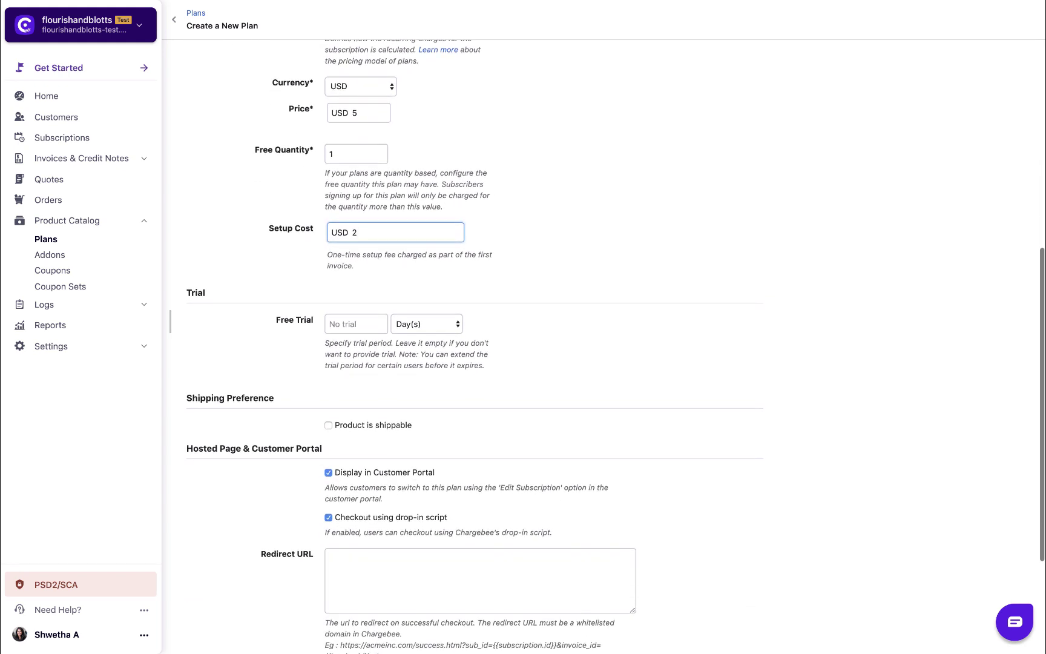
click(416, 326)
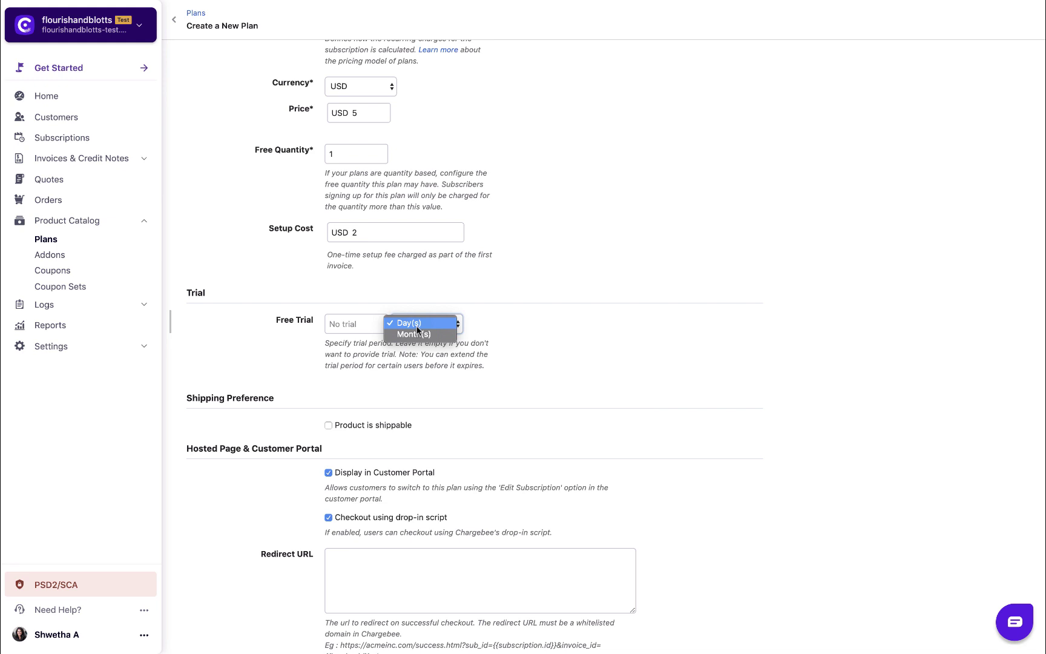
Step: Keep trial unit as days, leave product not shippable, paste the WordPress redirect URL, and save the plan
click(416, 327)
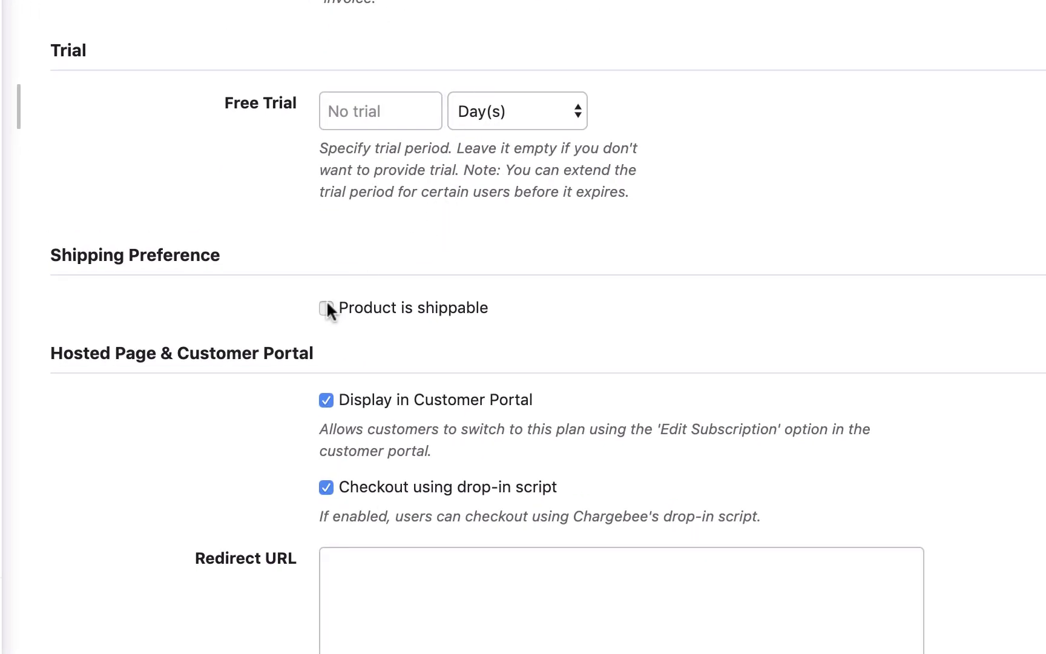
click(327, 308)
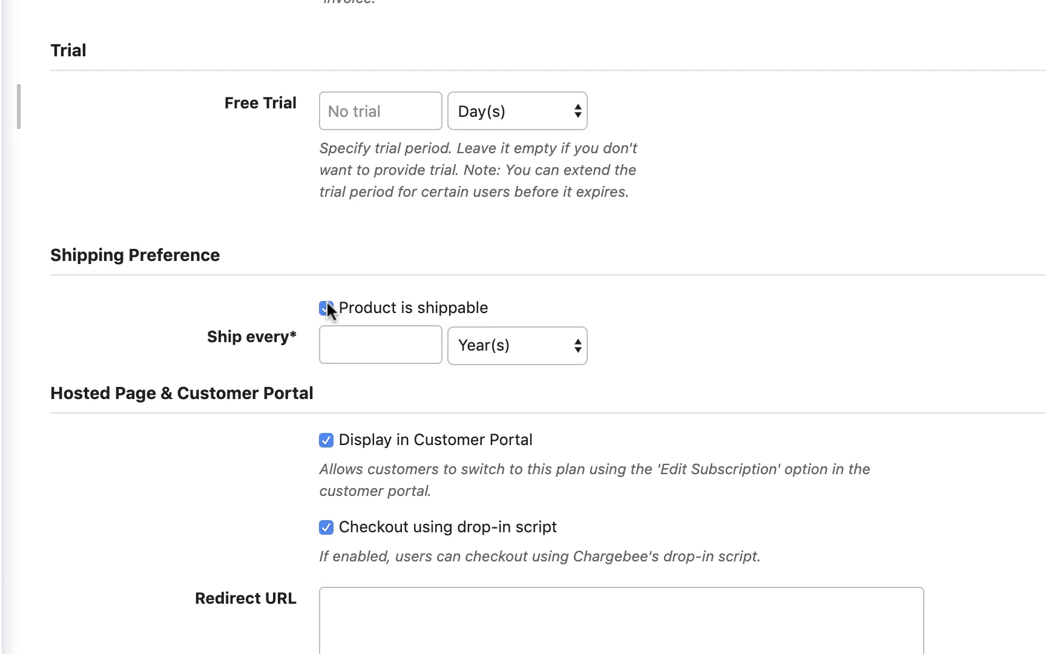
click(327, 306)
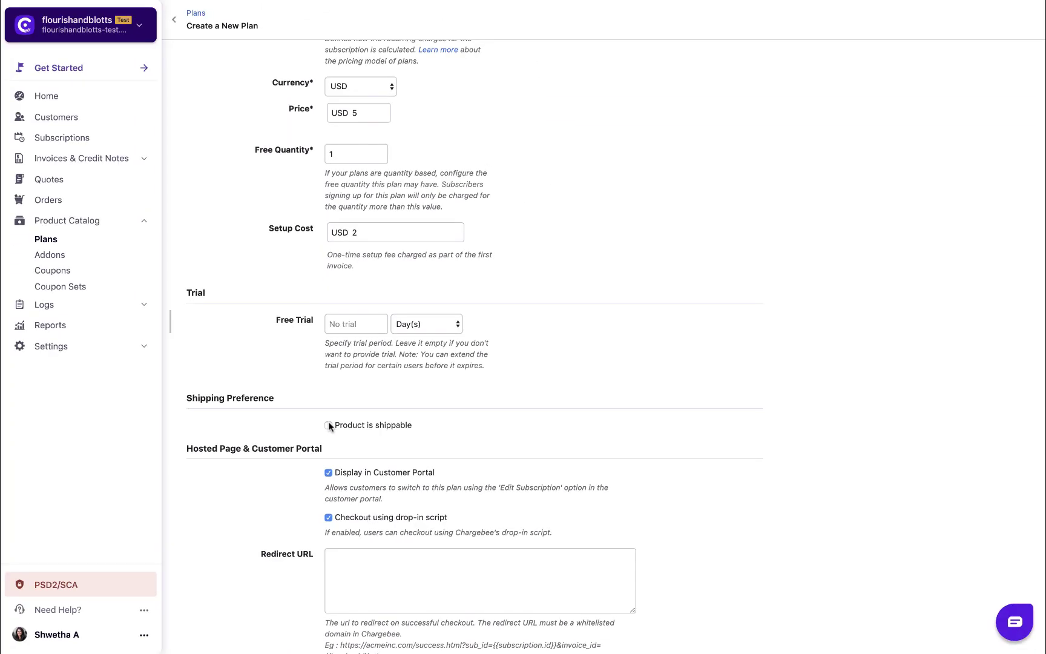
scroll(328, 425, down, 2)
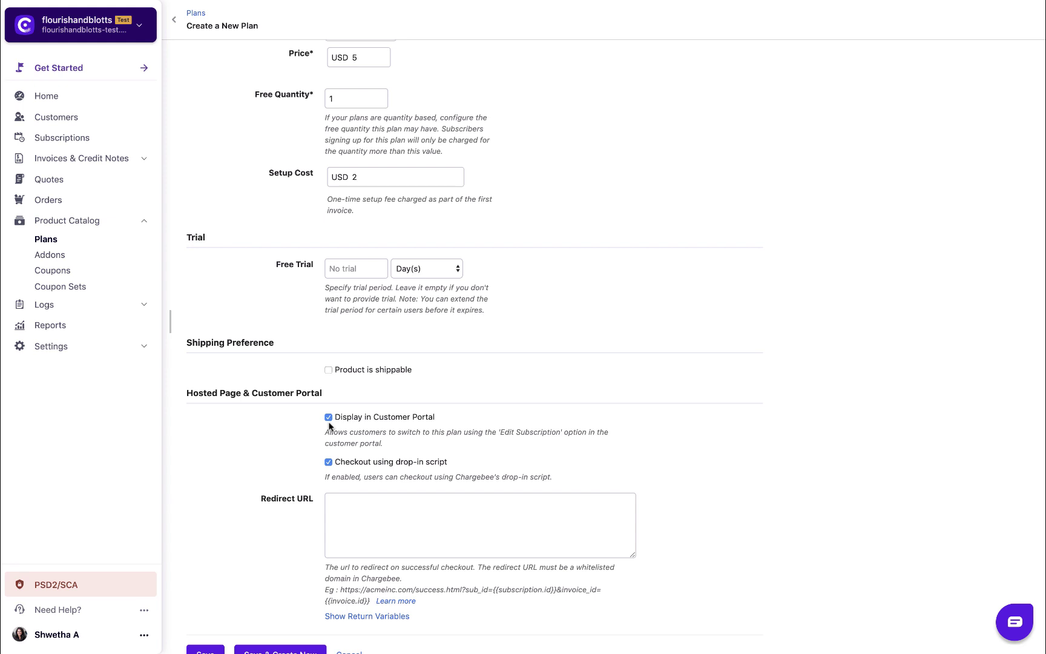
scroll(329, 425, down, 2)
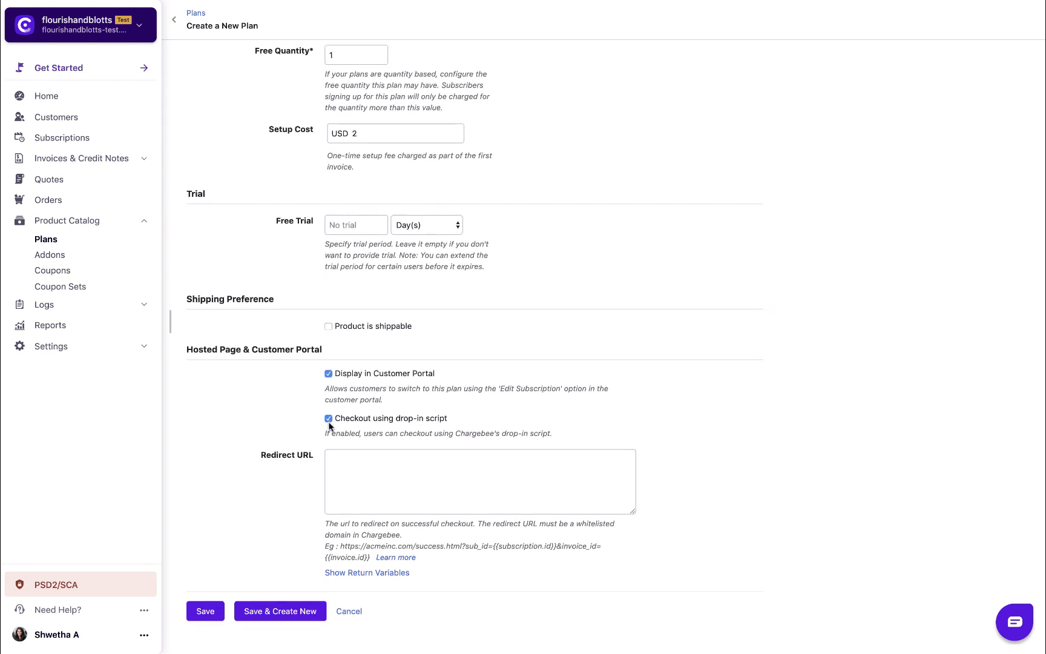
click(348, 462)
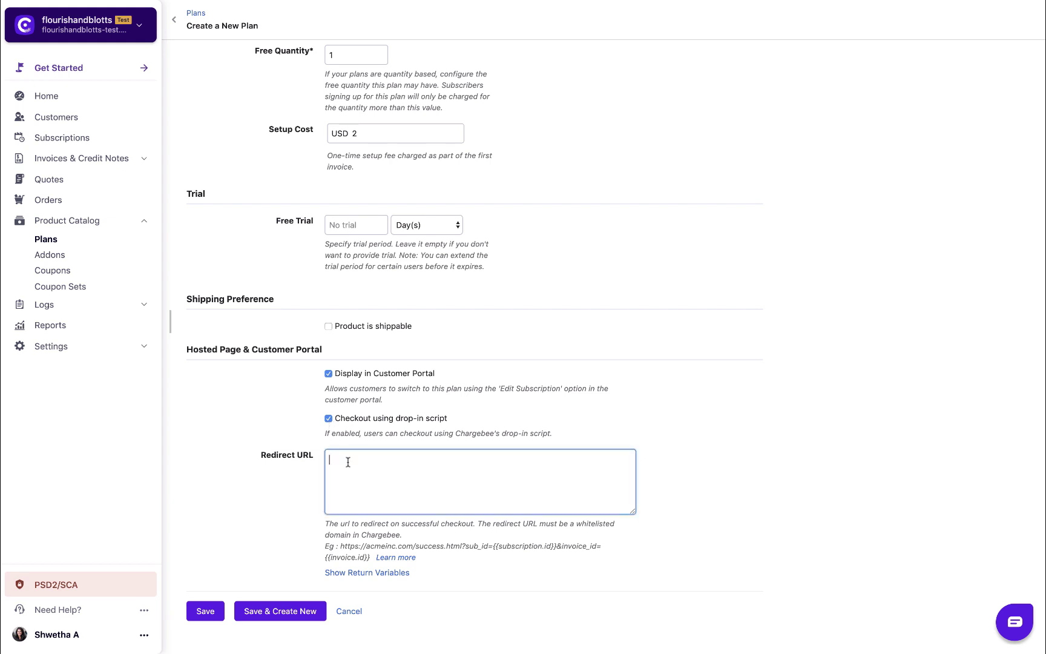
text(https://flourishandblotts766244546.wordpress.com/choose-the-books-you-would-like-to-read/)
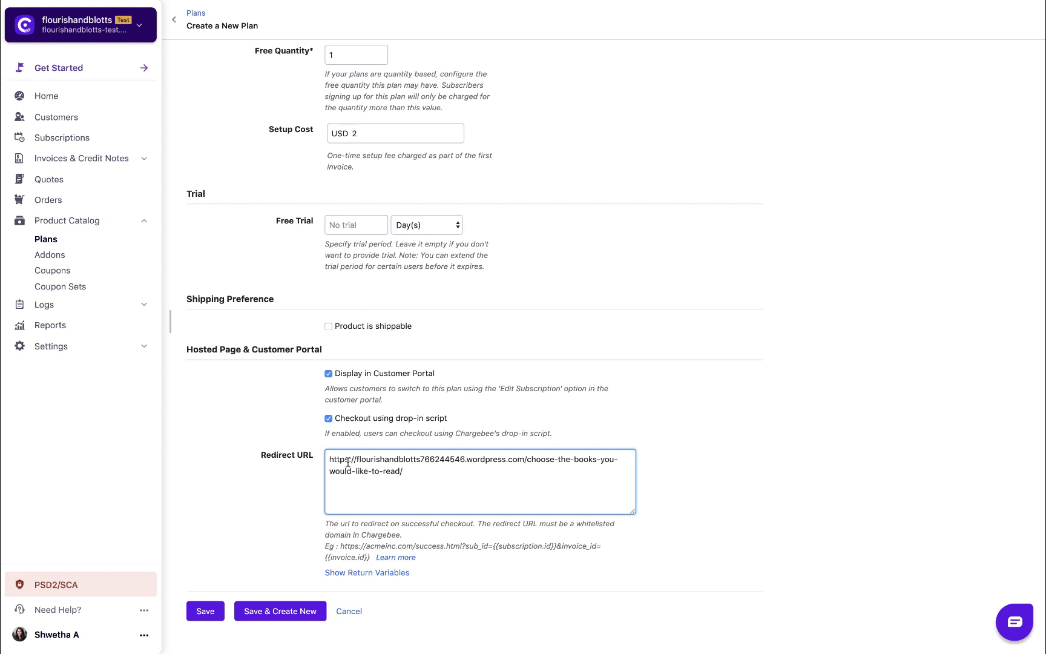
click(212, 612)
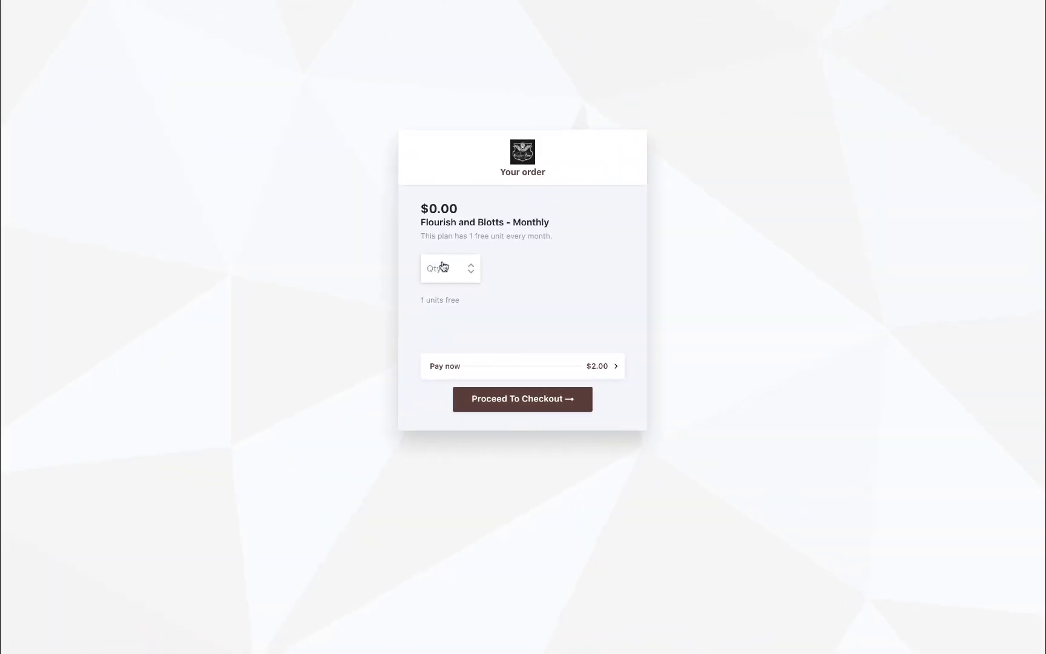
Step: Choose quantity 3 for the Flourish and Blotts Monthly plan and proceed to checkout
click(443, 266)
click(470, 169)
click(508, 398)
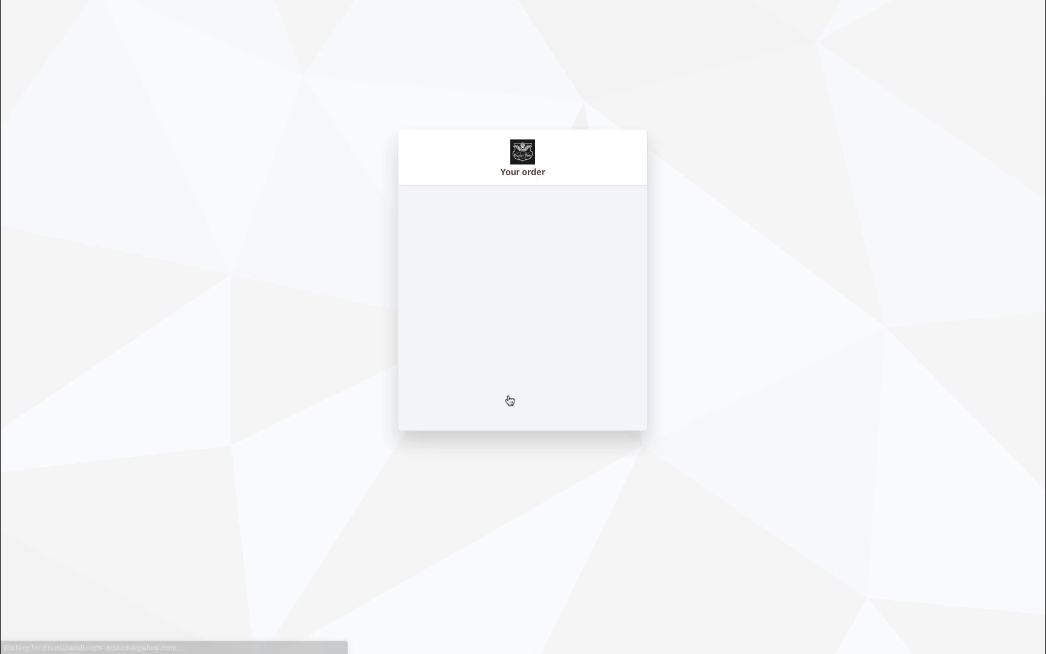
Step: Enter the customer's email, billing address and card details, then pay $12.00 to subscribe
key(ctrl+v)
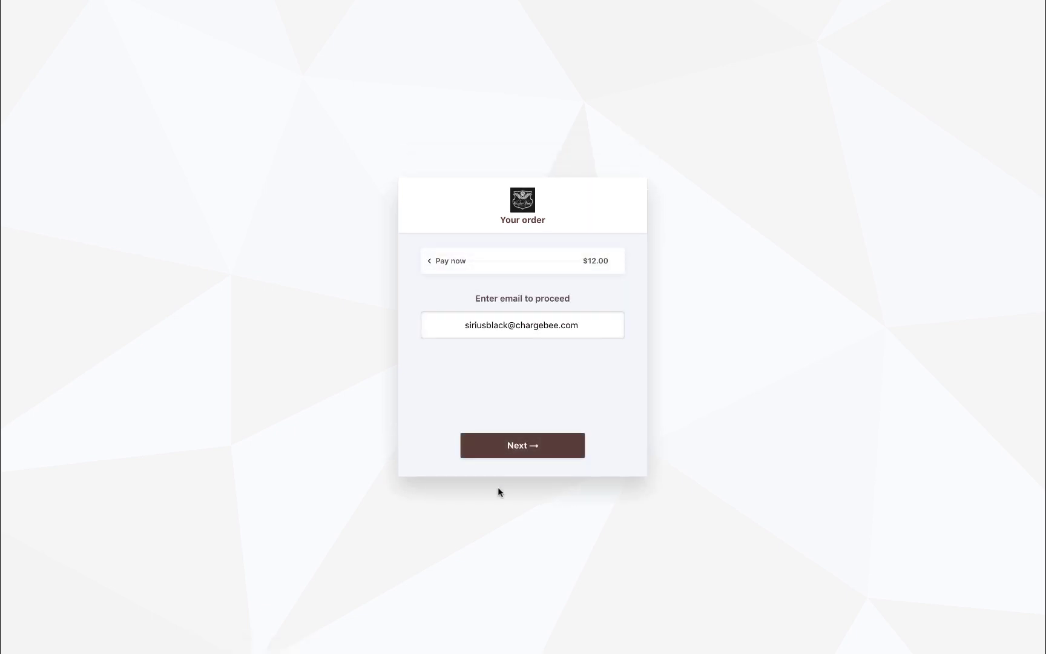
click(497, 455)
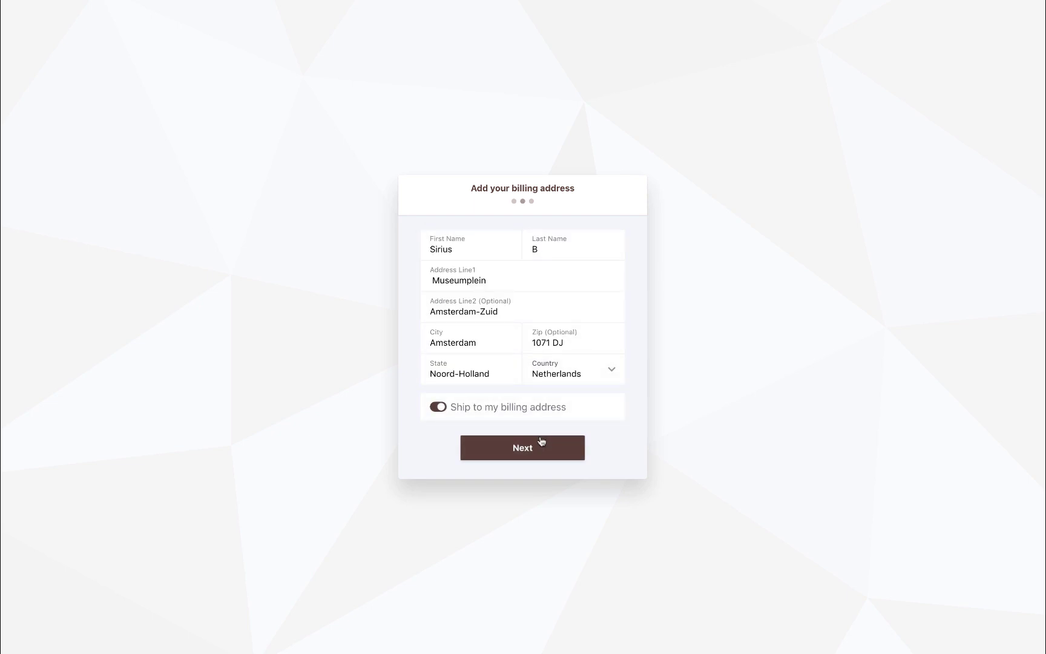
click(541, 442)
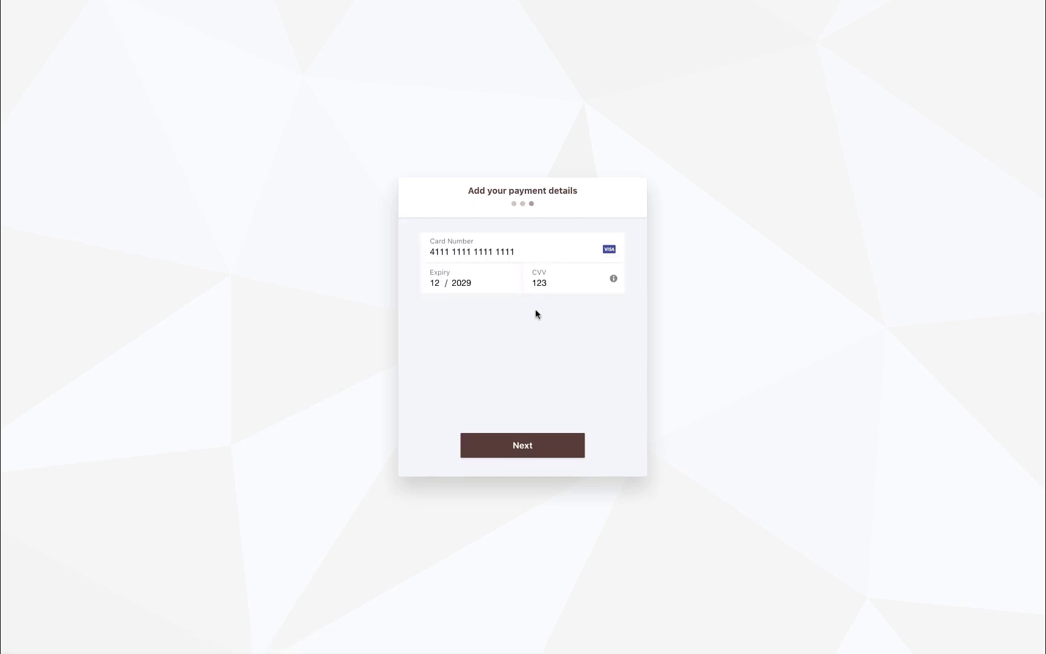
click(542, 437)
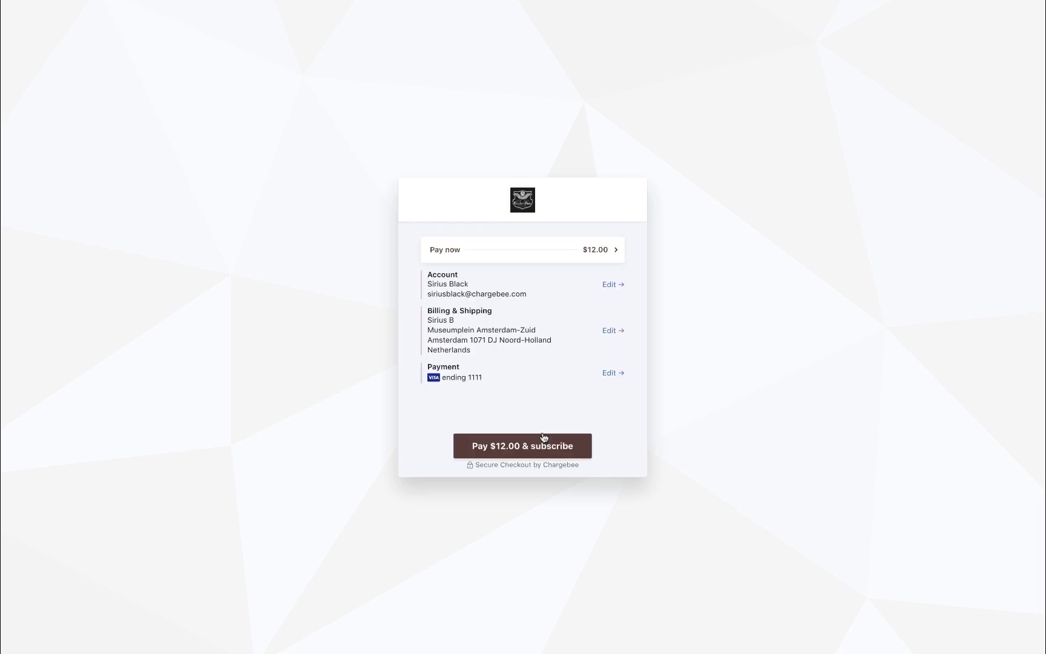
click(543, 438)
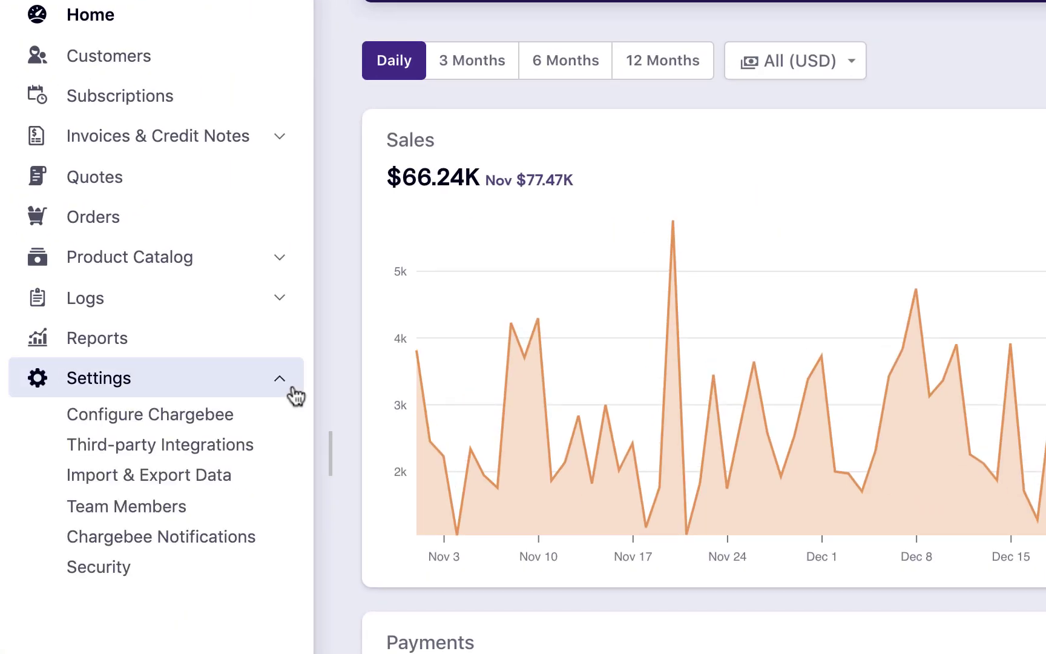
Step: Go to Configure Chargebee > Checkout and Self-Serve Portal and scroll down to its Advanced settings
click(293, 412)
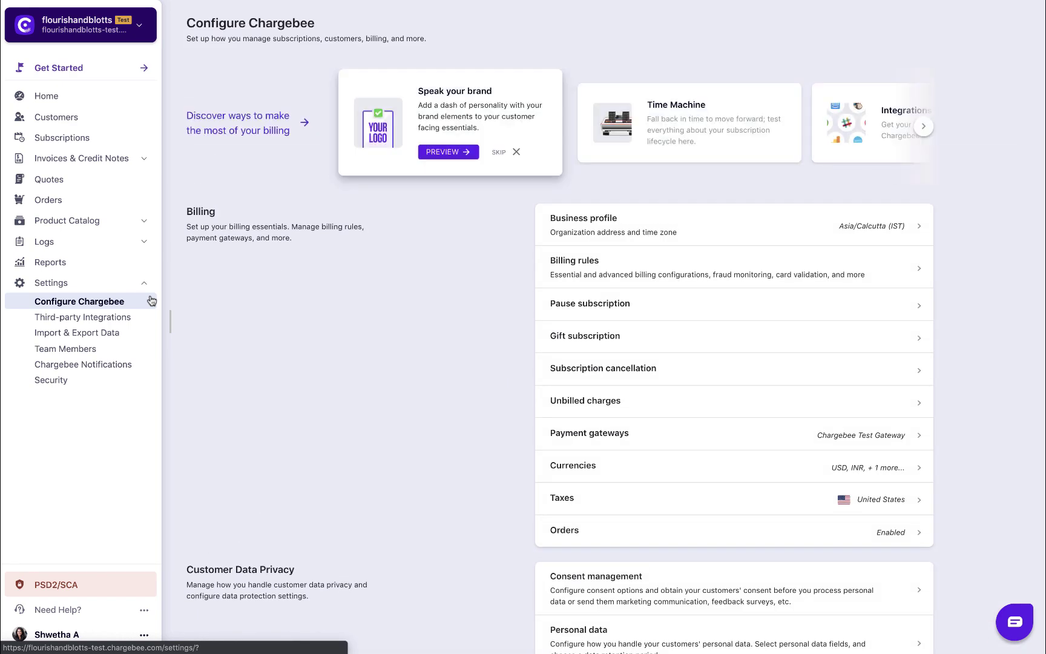
scroll(316, 371, down, 6)
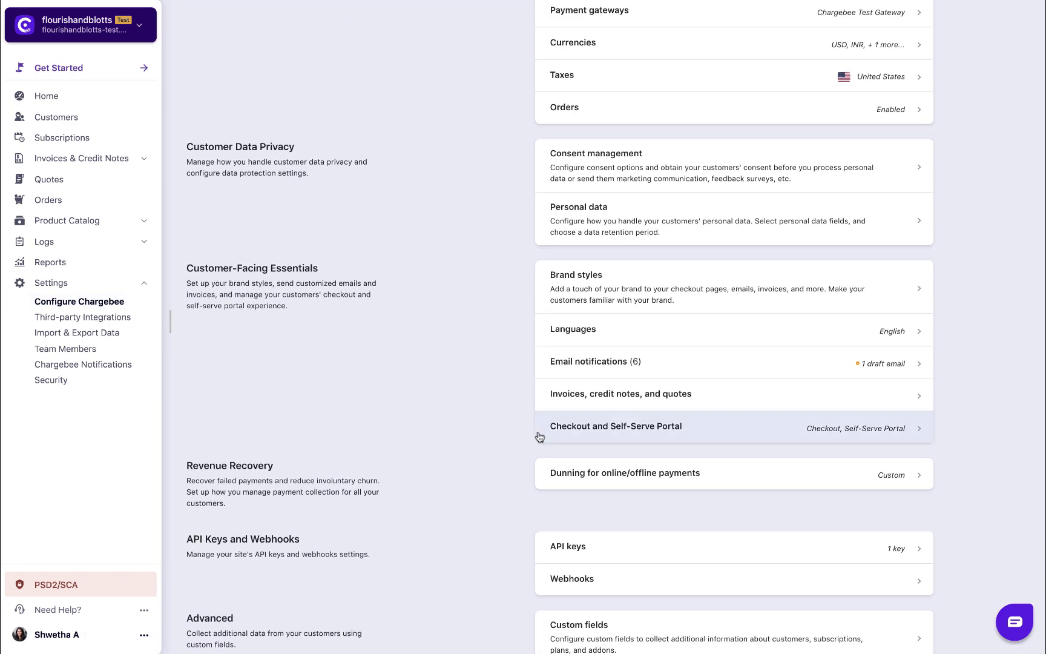
click(536, 434)
scroll(538, 435, down, 3)
scroll(538, 435, down, 4)
scroll(537, 431, down, 2)
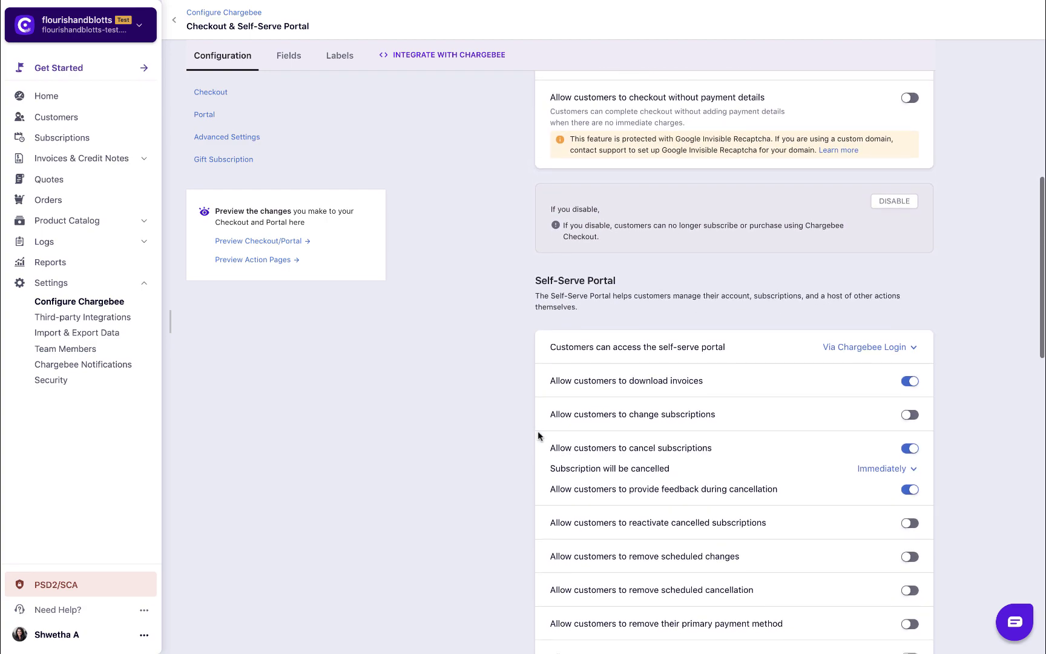
scroll(538, 434, down, 4)
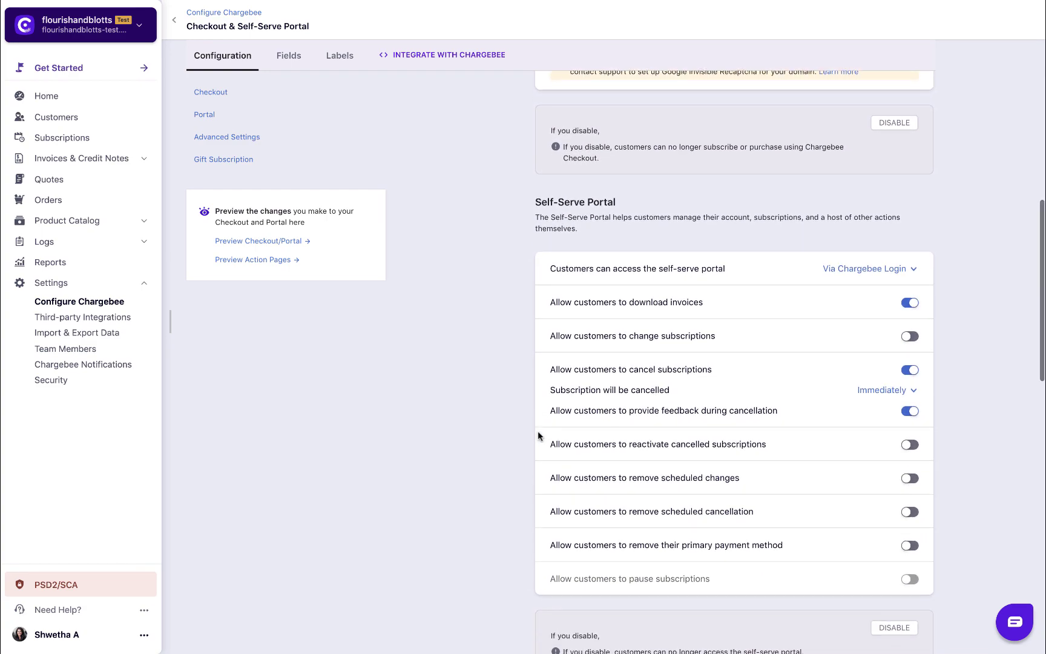
scroll(538, 433, down, 3)
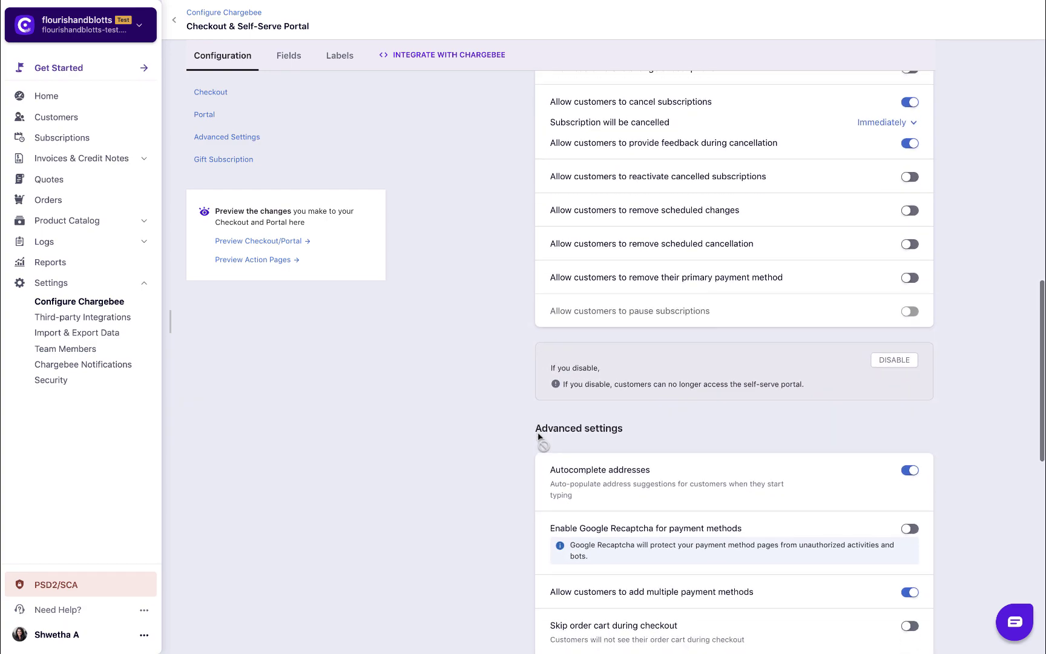
scroll(537, 436, down, 2)
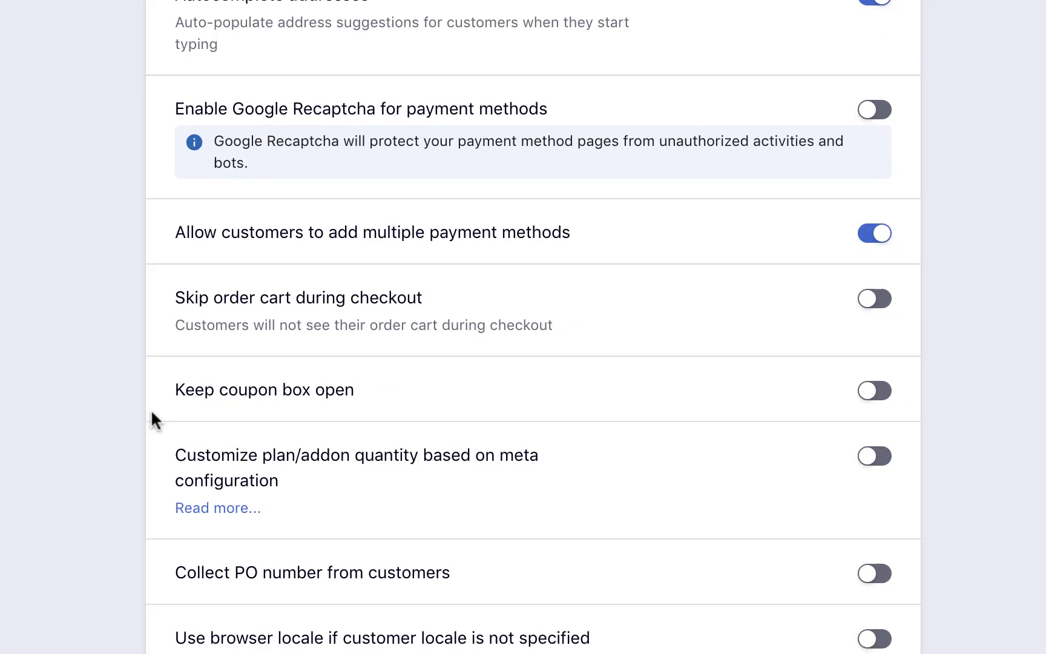
scroll(537, 436, down, 1)
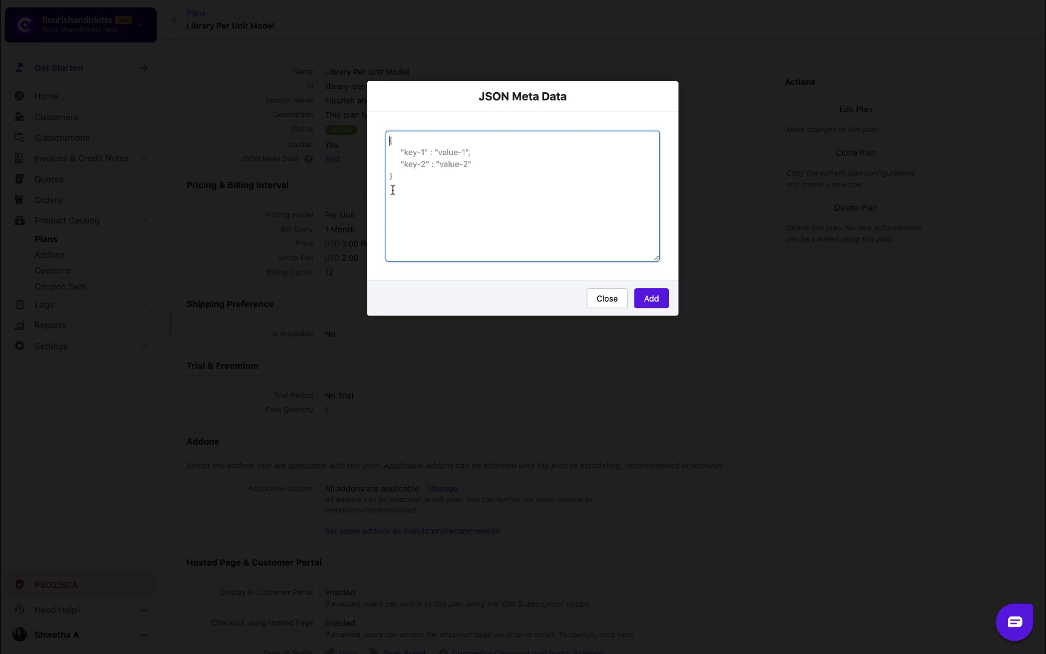
Step: Paste the quantity_meta JSON (min 10, max 100, step 10) as the plan's JSON Meta Data and add it
text({   "quantity_meta": {     "type": "range",     "min": 10,     "max": 100,     "step": 10   } })
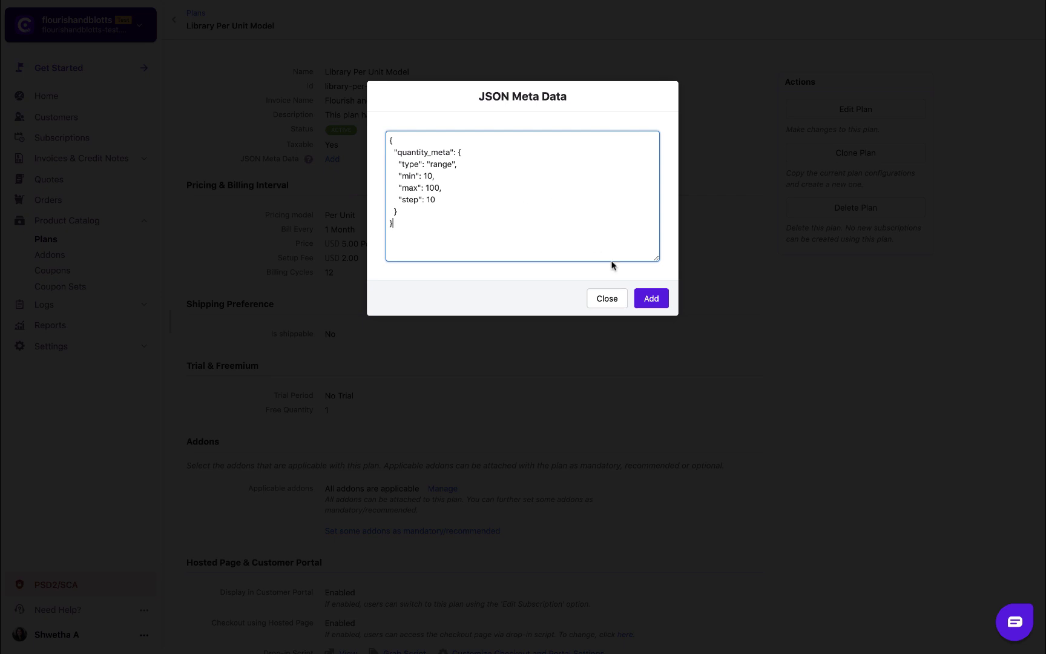
click(647, 298)
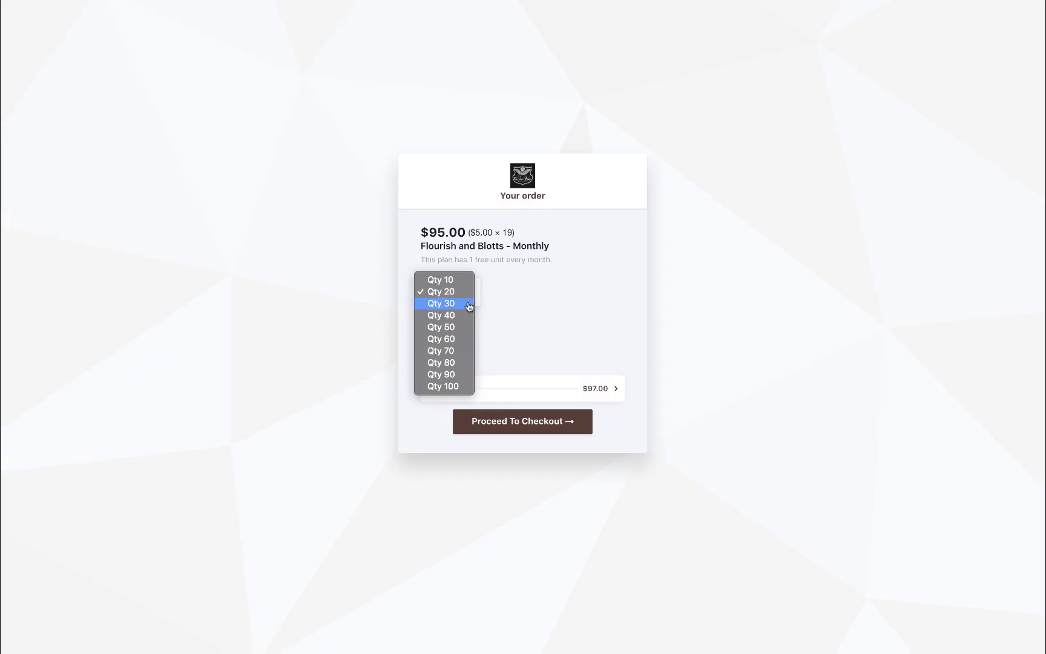
Step: Choose quantity 30, then change the checkout quantity to 40 from the steps-of-10 list
click(469, 304)
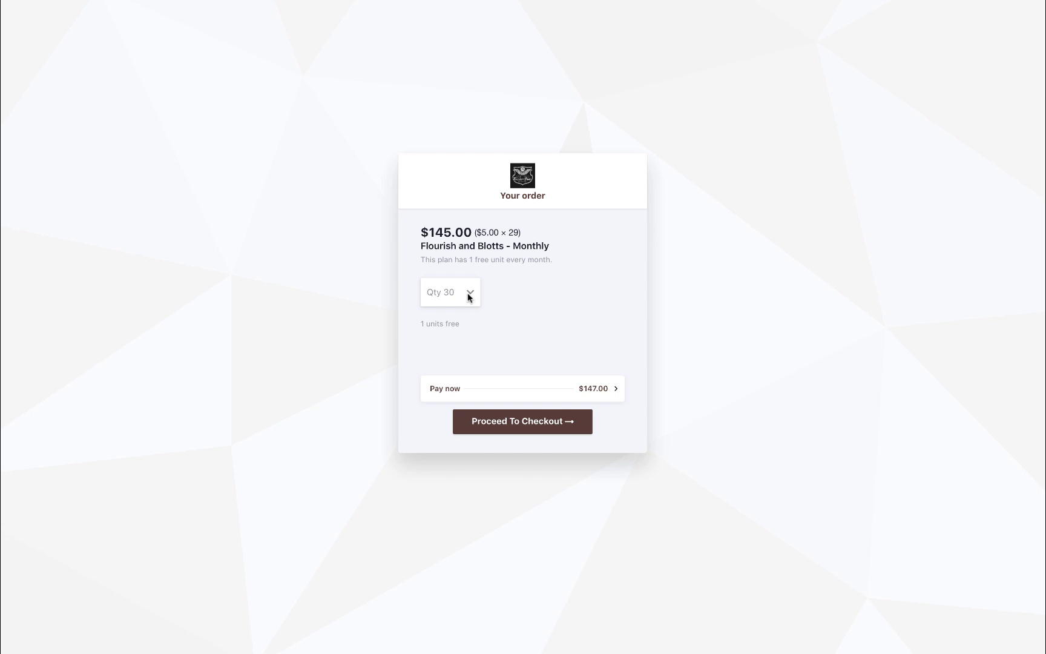
click(469, 298)
click(469, 303)
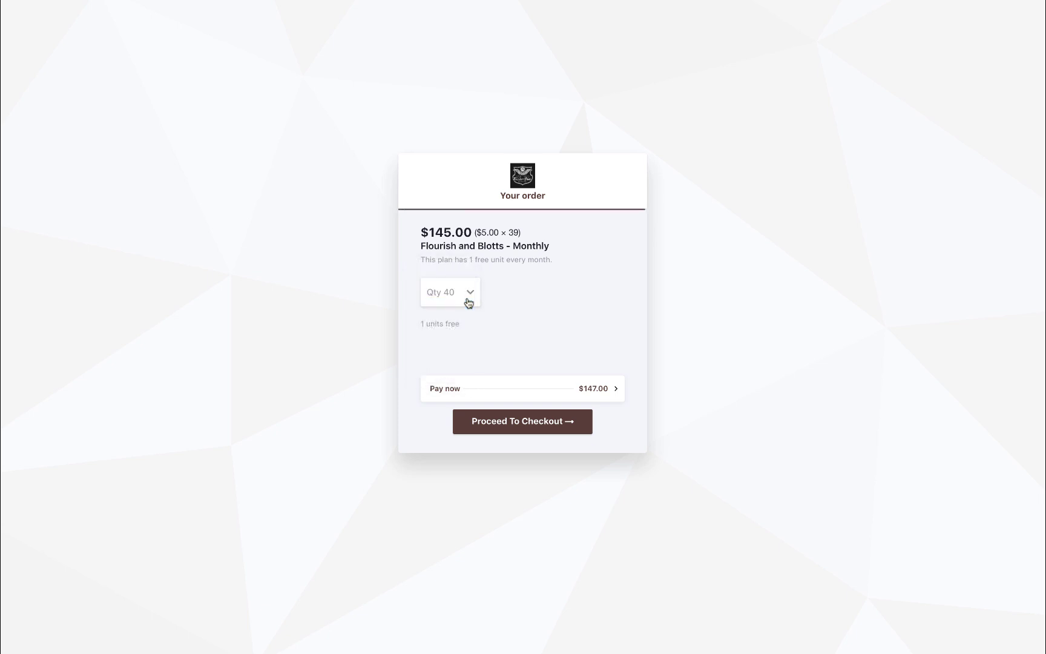